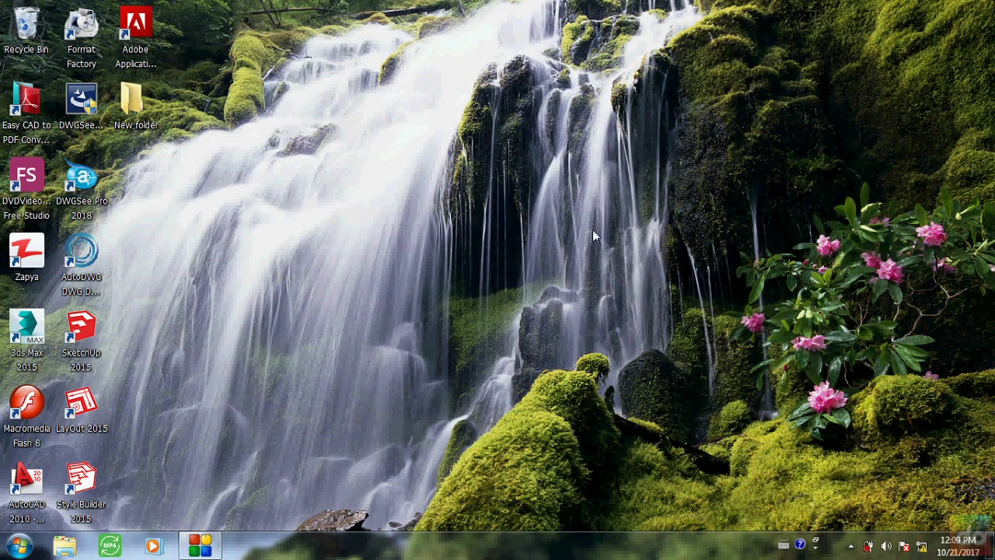
# Open the desktop background settings from Personalize and look through the Windows Desktop Backgrounds pictures
pyautogui.rightClick(470, 239)
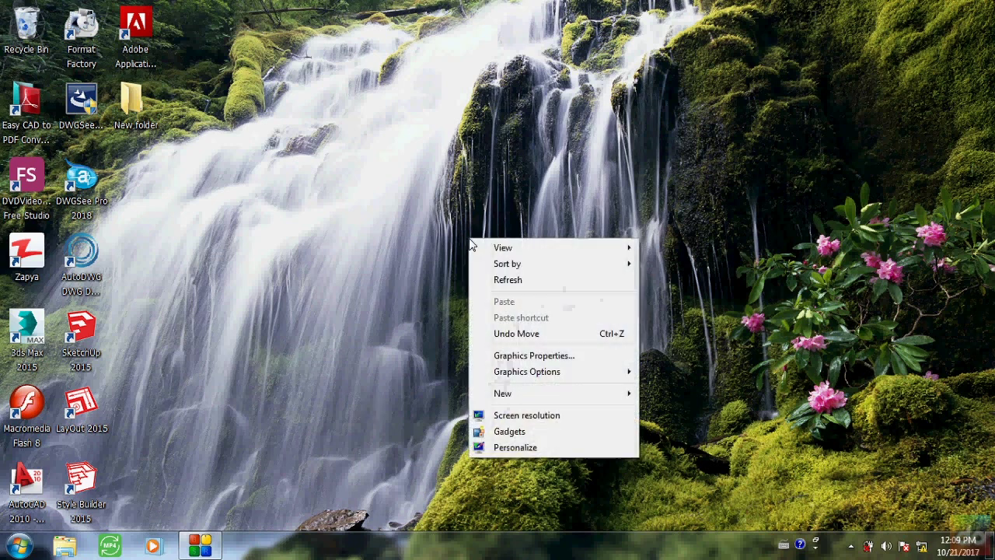
pyautogui.click(521, 449)
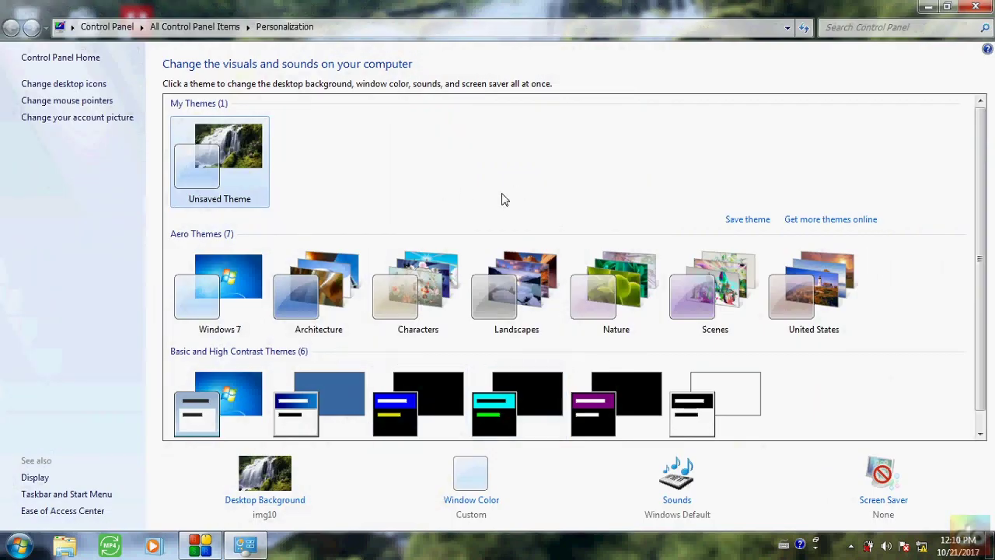
pyautogui.click(265, 482)
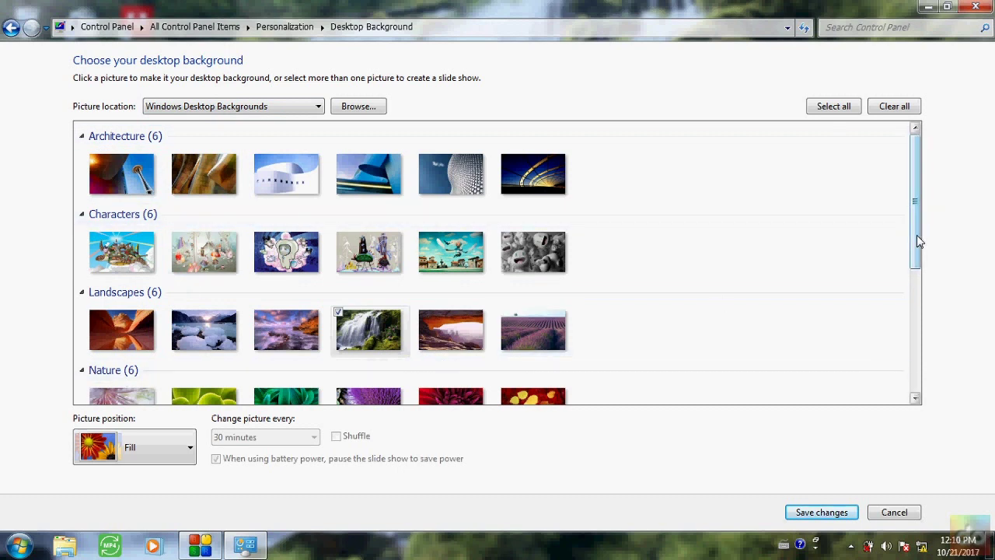
pyautogui.moveTo(916, 228); pyautogui.dragTo(919, 282)
pyautogui.scroll(-3, 919, 283)
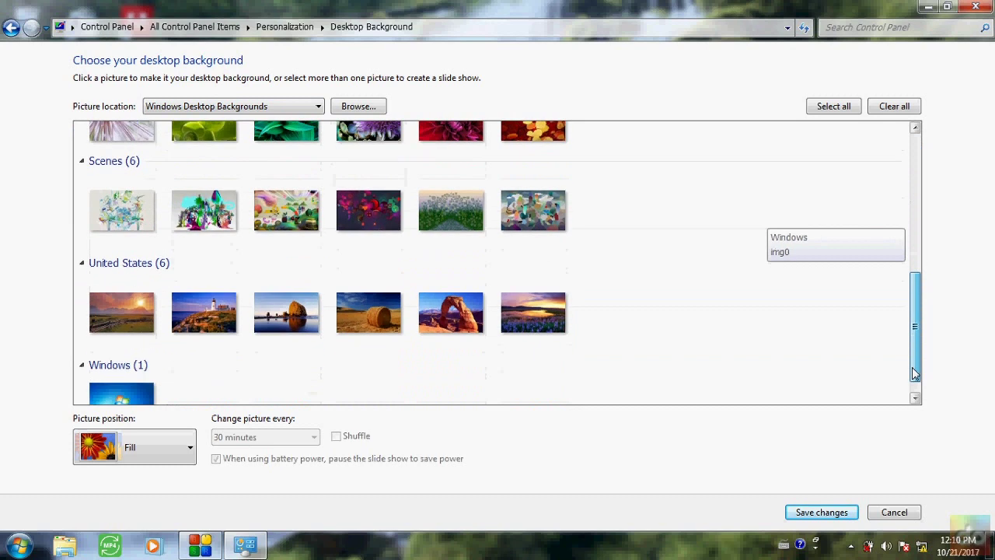
pyautogui.scroll(-1, 916, 366)
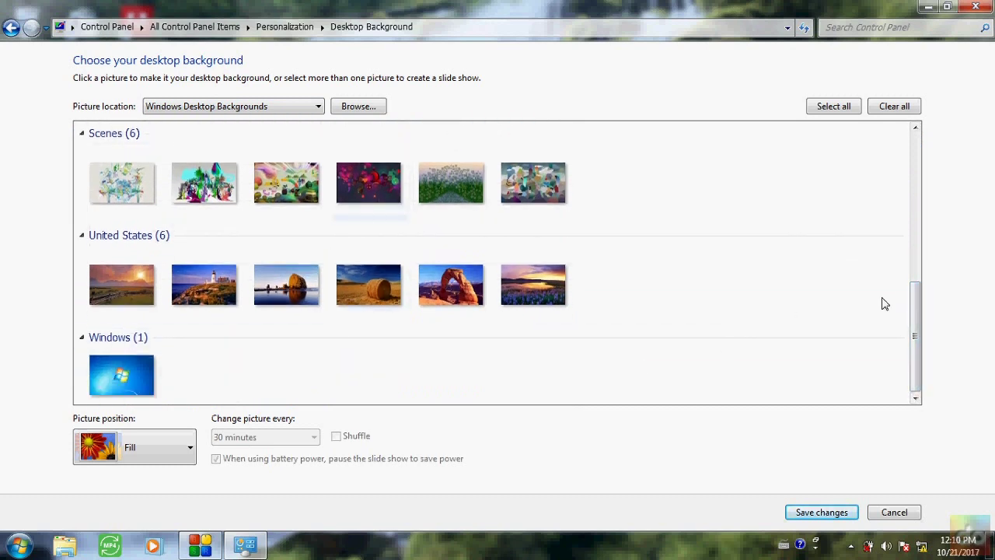
pyautogui.moveTo(914, 320); pyautogui.dragTo(916, 149)
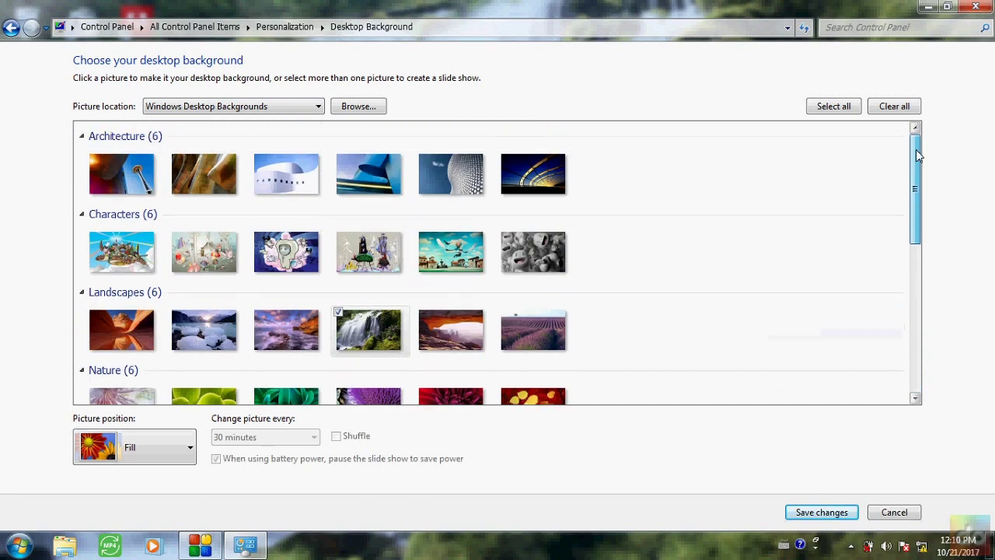
# View the backgrounds offered by the Pictures Library, Top Rated Photos and Solid Colors picture locations in turn
pyautogui.click(292, 111)
pyautogui.click(186, 131)
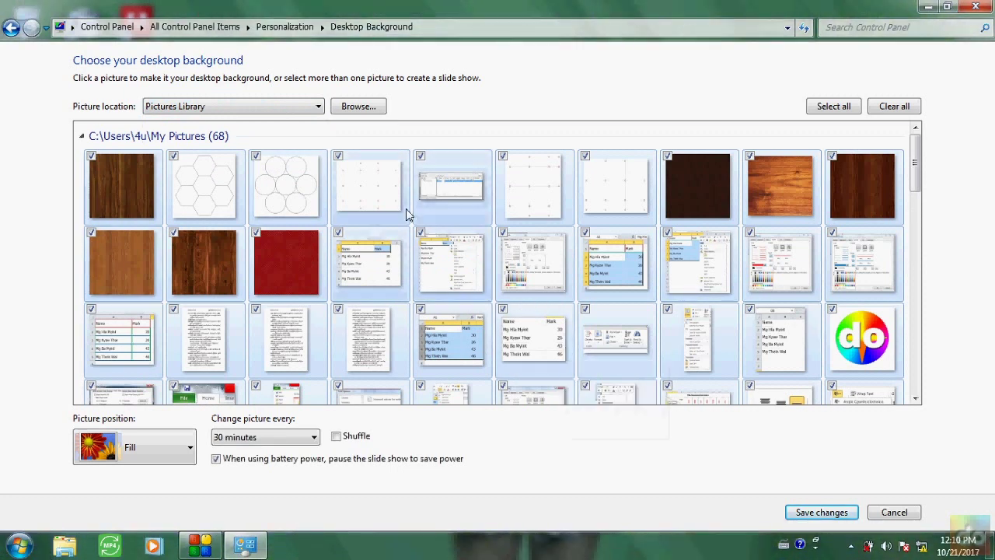
pyautogui.click(311, 110)
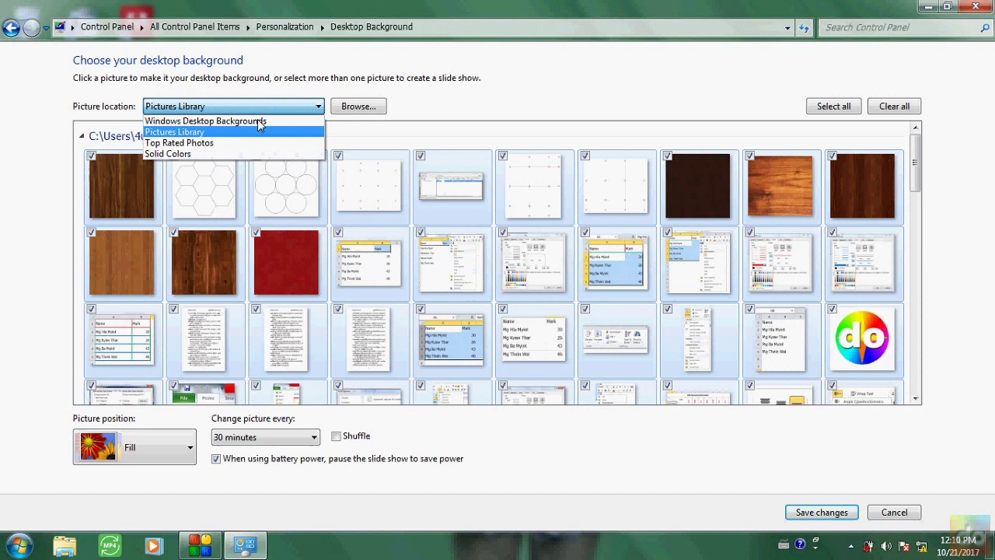
pyautogui.click(206, 144)
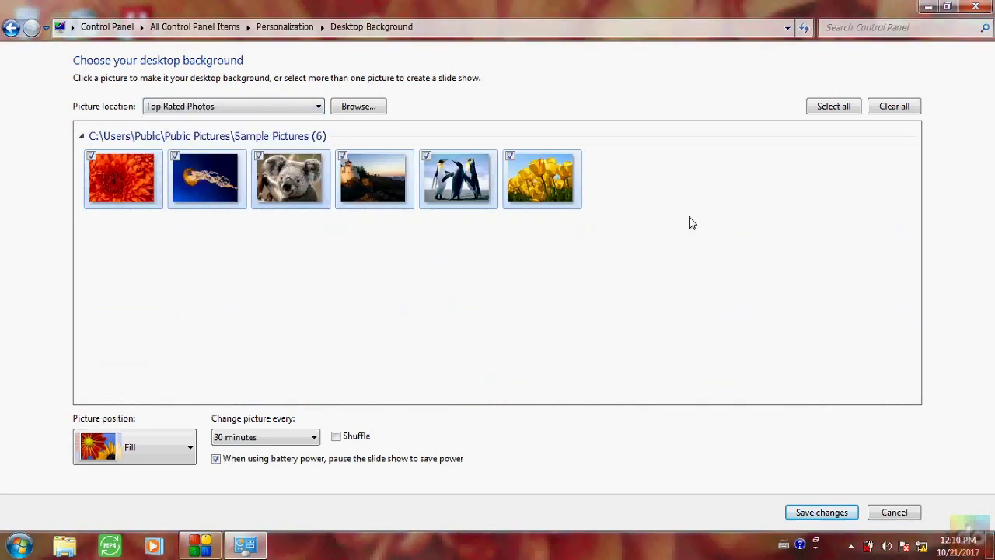
pyautogui.click(293, 110)
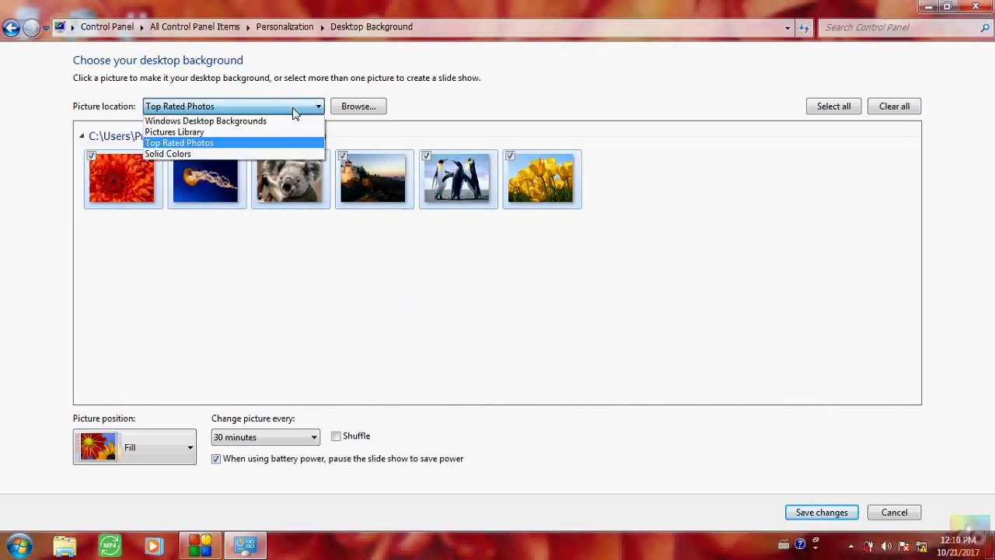
pyautogui.click(212, 155)
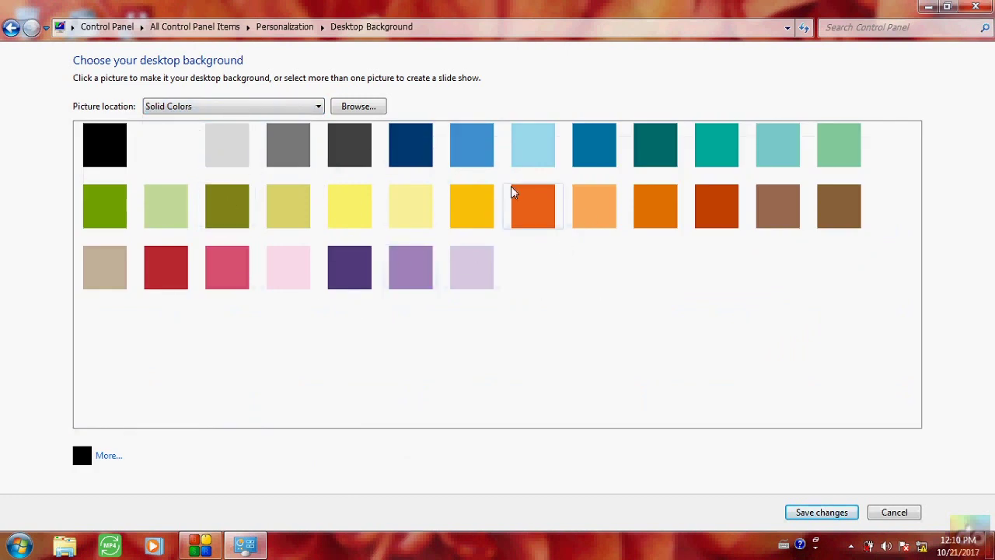
pyautogui.click(310, 108)
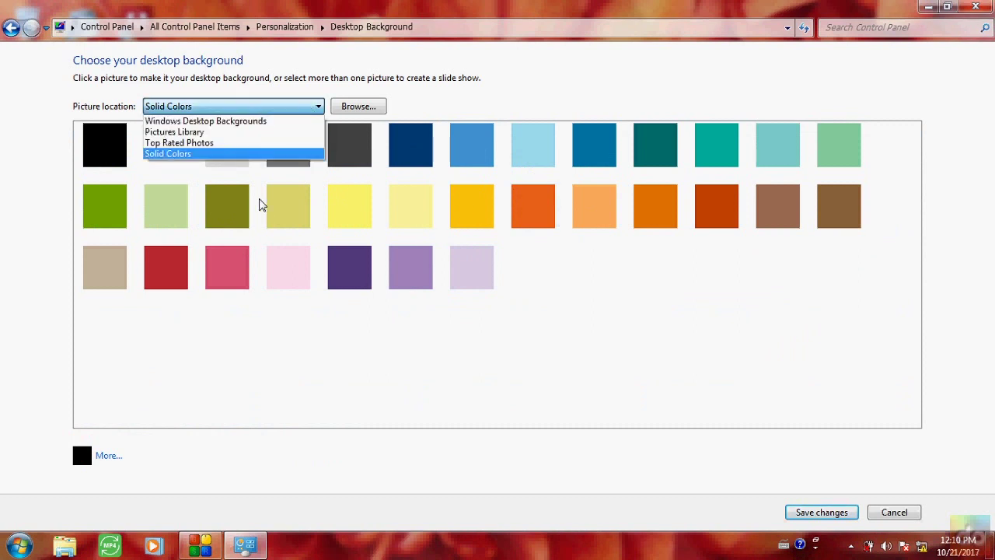
pyautogui.click(302, 107)
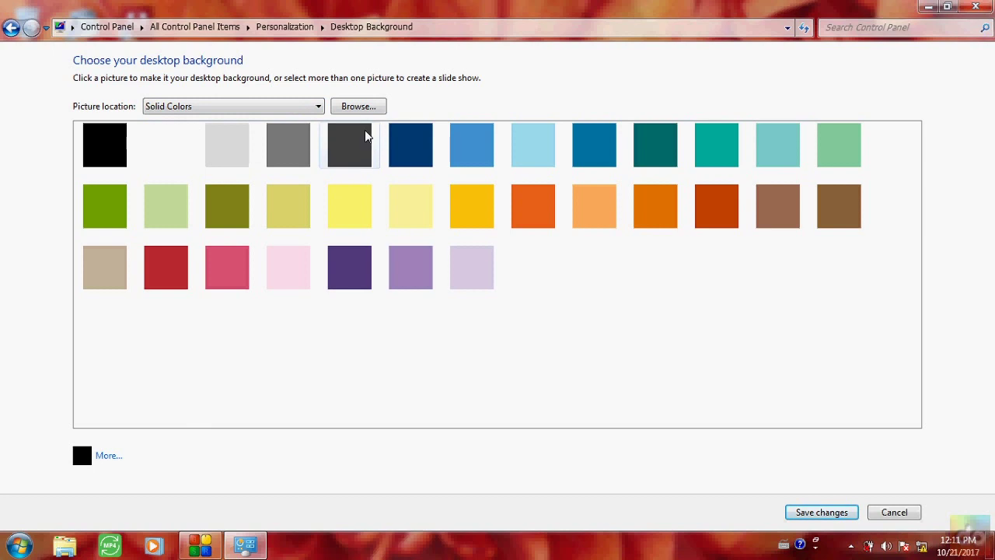
# Start browsing for a background picture folder and expand Computer and Local Disk (D:) in the folder tree
pyautogui.click(362, 110)
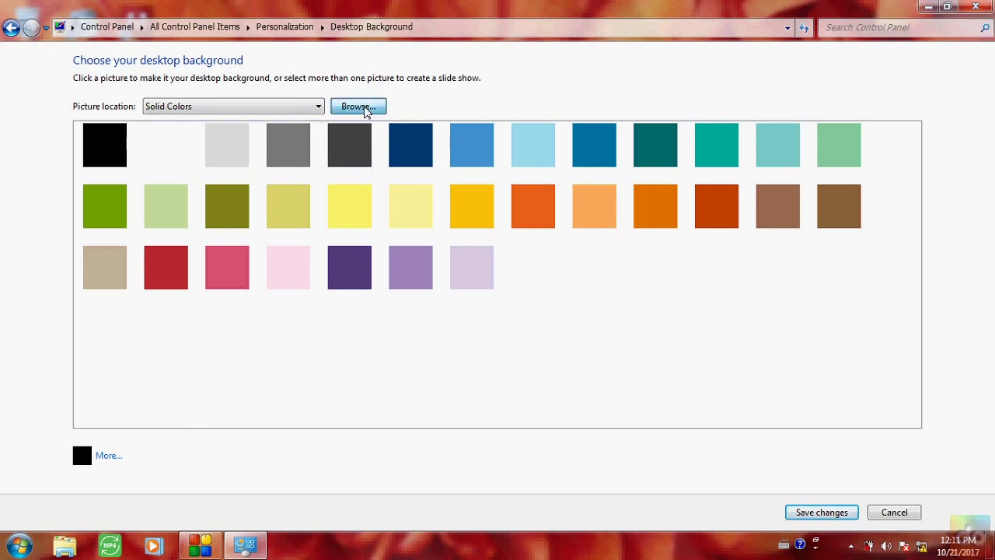
pyautogui.moveTo(595, 246); pyautogui.dragTo(587, 274)
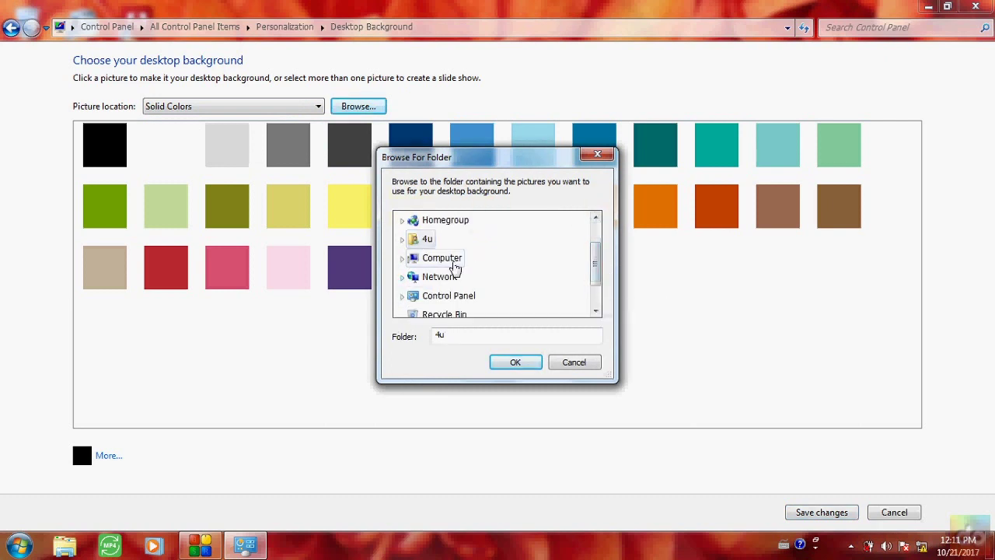
pyautogui.click(453, 261)
pyautogui.moveTo(595, 234); pyautogui.dragTo(596, 262)
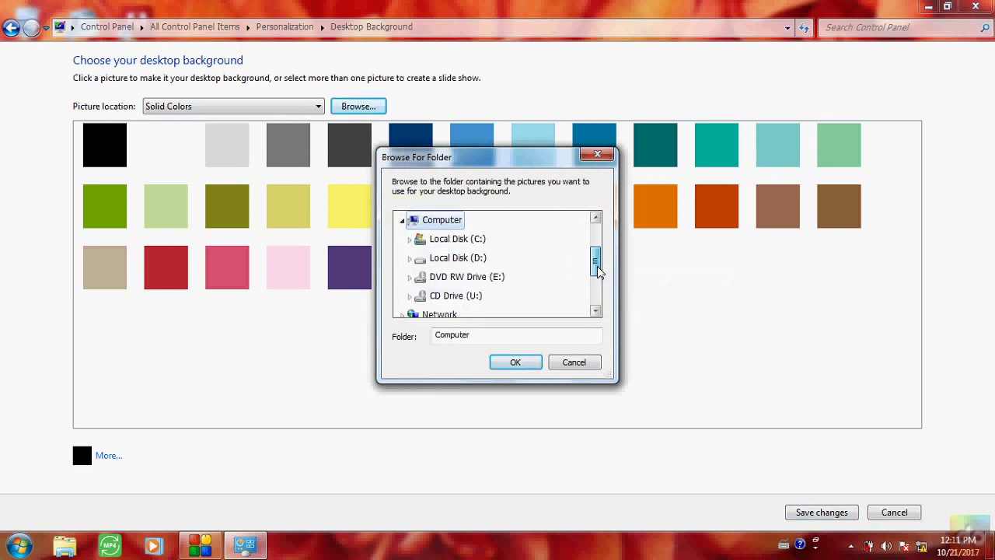
pyautogui.click(459, 278)
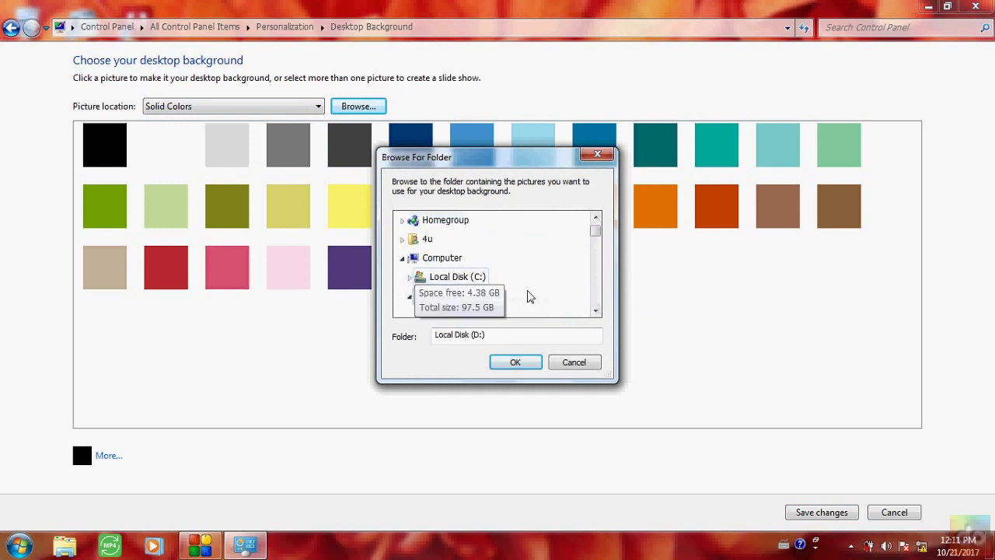
pyautogui.click(457, 296)
# Look through the folders on Local Disk (D:) for one containing pictures for the desktop background
pyautogui.click(596, 312)
pyautogui.click(595, 312)
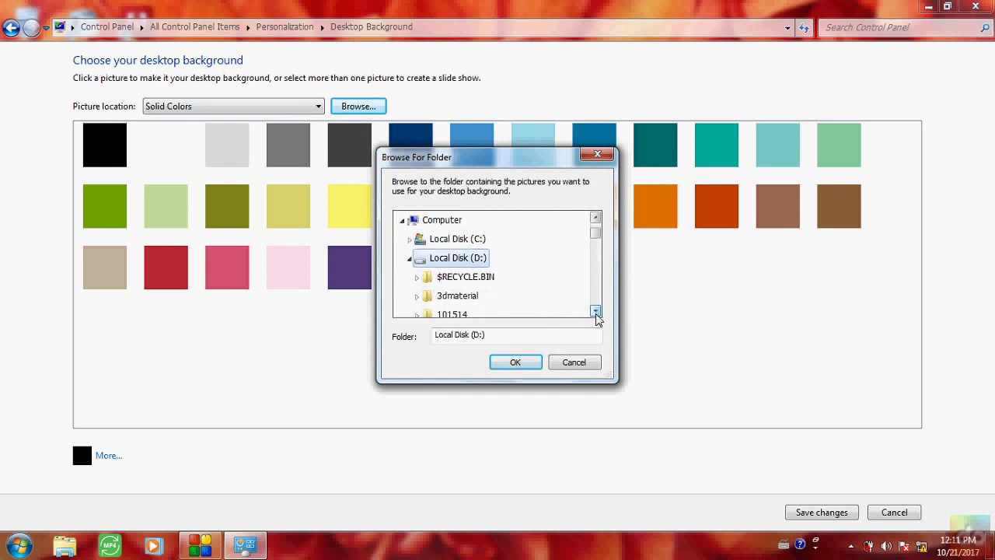
pyautogui.click(596, 311)
pyautogui.click(596, 311)
pyautogui.click(596, 311)
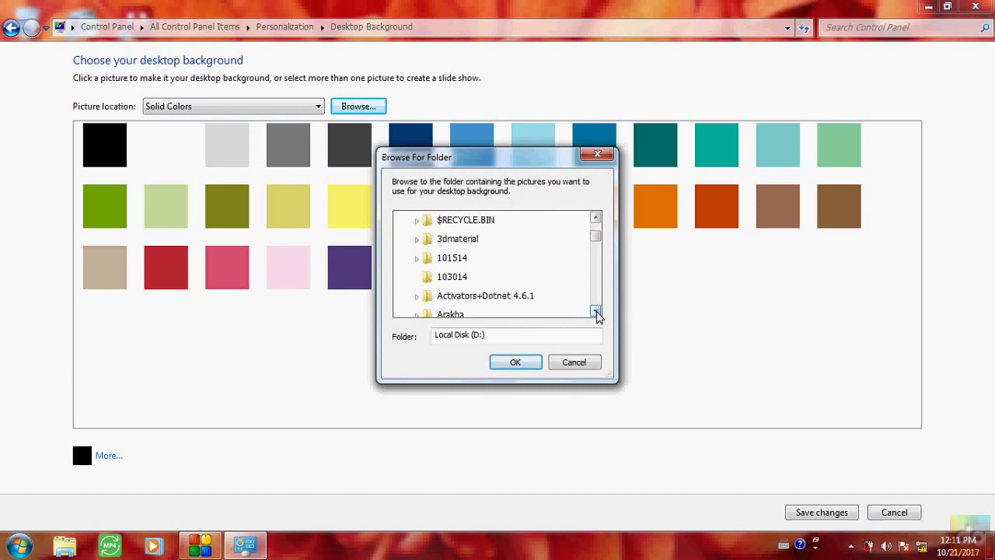
pyautogui.click(596, 311)
pyautogui.click(595, 311)
pyautogui.click(596, 311)
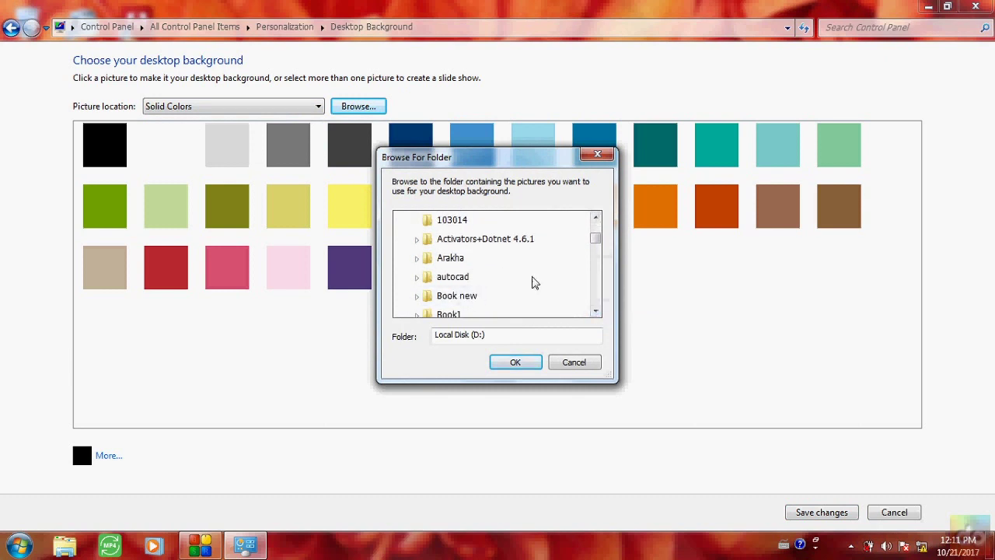
pyautogui.click(596, 312)
pyautogui.click(596, 312)
pyautogui.click(596, 312)
pyautogui.click(596, 311)
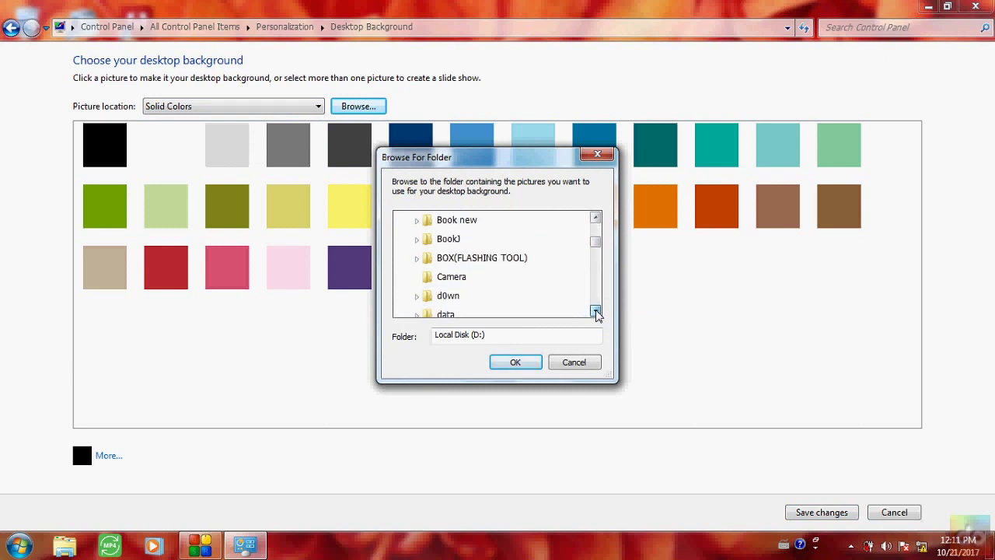
pyautogui.click(595, 311)
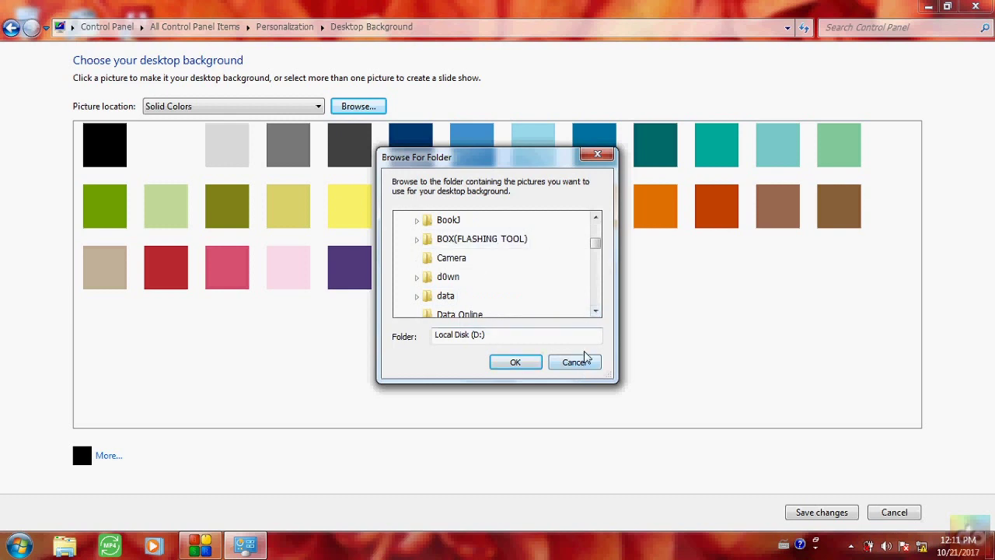
pyautogui.doubleClick(595, 312)
pyautogui.doubleClick(596, 312)
pyautogui.click(595, 312)
pyautogui.doubleClick(596, 311)
pyautogui.doubleClick(597, 313)
pyautogui.doubleClick(598, 313)
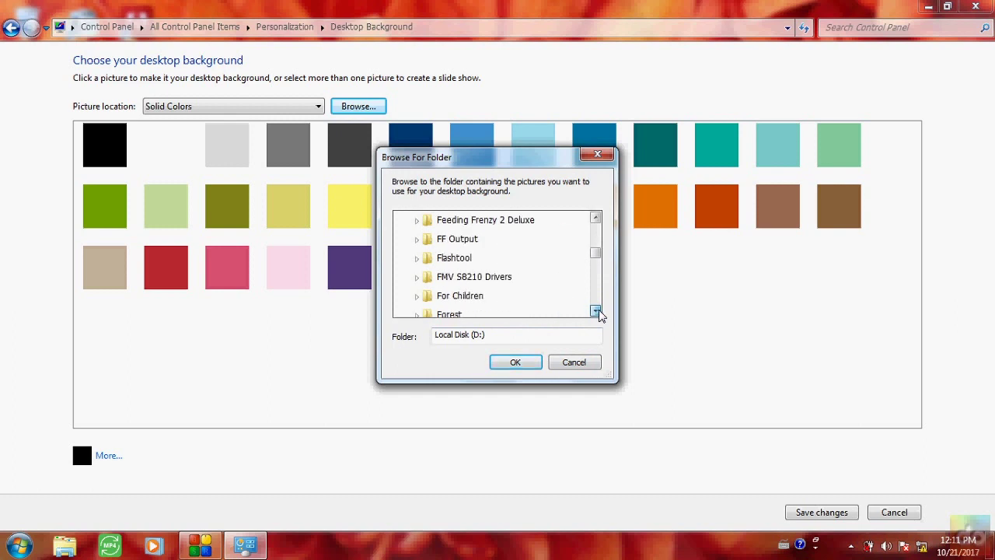
pyautogui.doubleClick(596, 312)
pyautogui.click(596, 312)
pyautogui.doubleClick(596, 312)
pyautogui.click(596, 312)
pyautogui.doubleClick(596, 312)
pyautogui.click(597, 312)
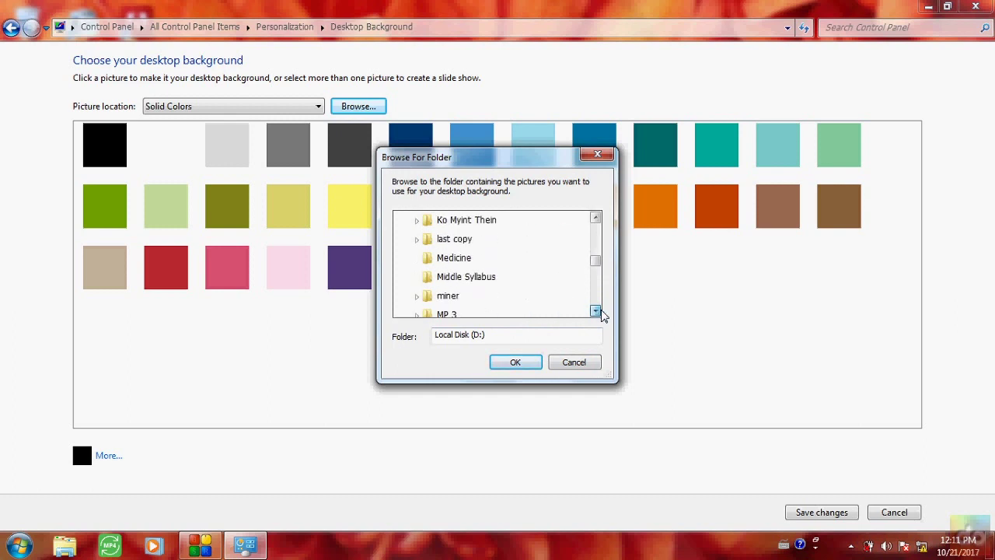
pyautogui.scroll(-1, 595, 312)
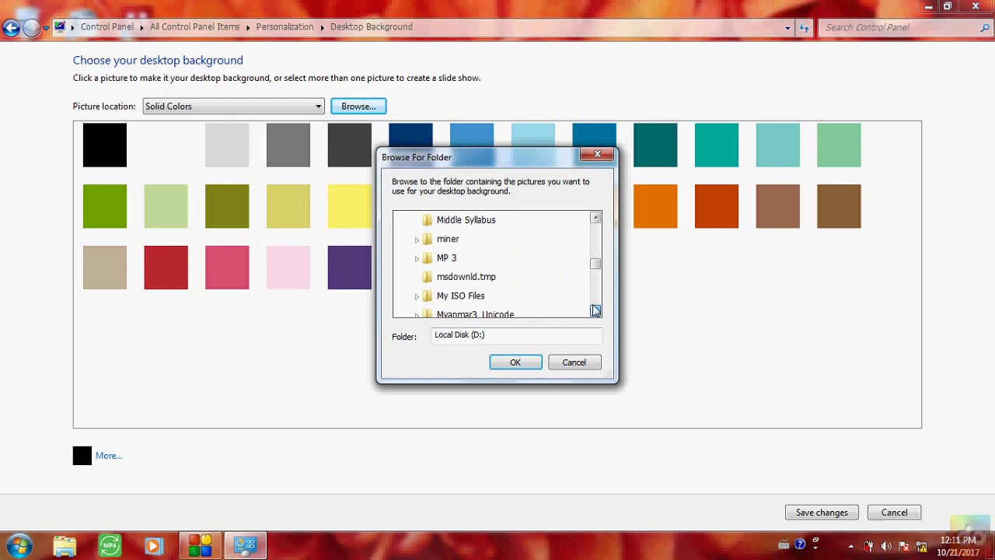
pyautogui.moveTo(595, 262)
pyautogui.mouseDown()
pyautogui.moveTo(602, 282)
pyautogui.moveTo(605, 253)
pyautogui.mouseUp()
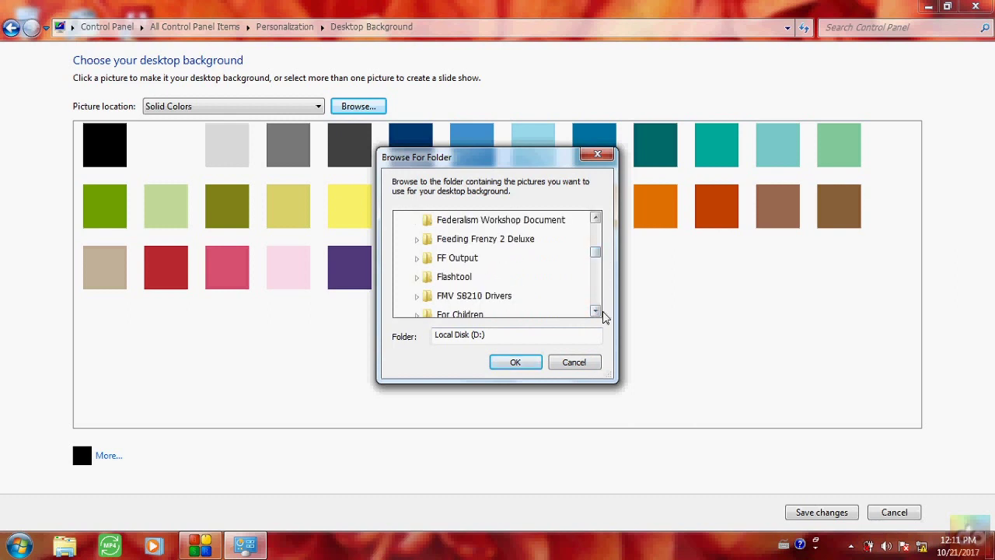
pyautogui.click(596, 312)
pyautogui.click(595, 312)
pyautogui.click(596, 312)
pyautogui.click(596, 312)
pyautogui.click(595, 312)
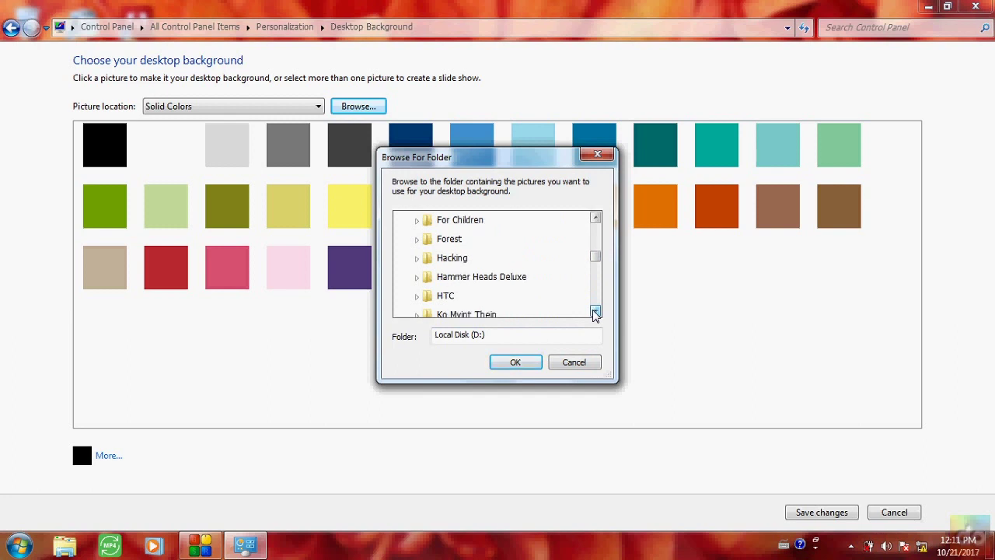
pyautogui.click(596, 312)
pyautogui.click(596, 312)
pyautogui.click(595, 312)
pyautogui.click(595, 312)
pyautogui.click(596, 312)
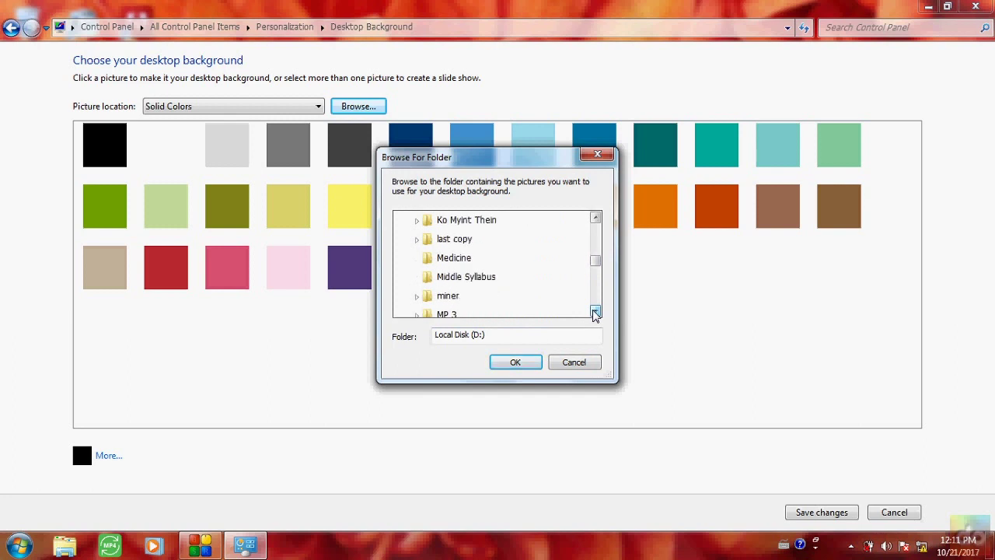
pyautogui.click(596, 312)
pyautogui.click(596, 312)
pyautogui.click(596, 312)
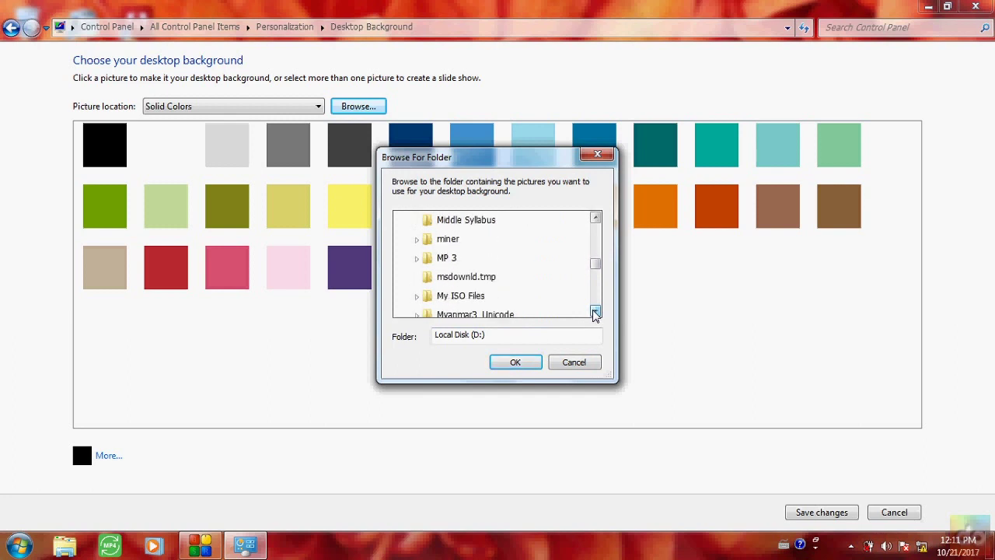
pyautogui.click(596, 312)
pyautogui.click(596, 312)
pyautogui.click(596, 312)
pyautogui.click(595, 312)
pyautogui.click(596, 312)
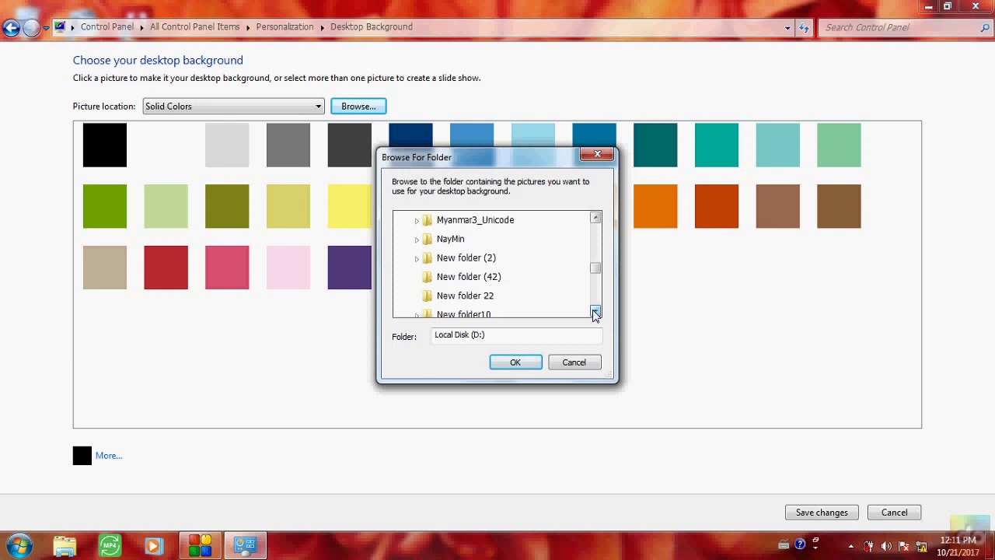
pyautogui.click(596, 312)
pyautogui.click(595, 312)
pyautogui.click(596, 312)
pyautogui.click(595, 312)
pyautogui.click(596, 312)
pyautogui.click(596, 312)
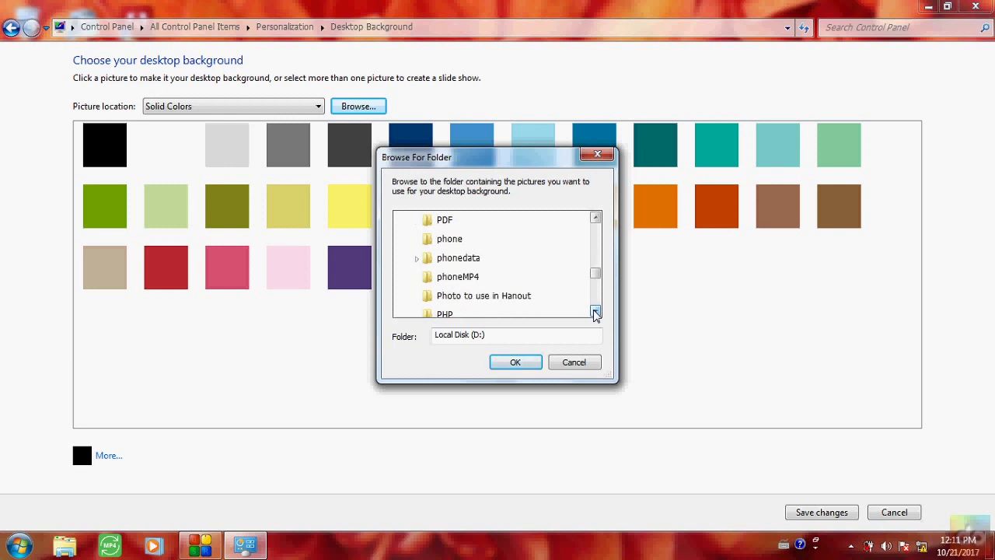
pyautogui.click(596, 312)
pyautogui.click(595, 312)
pyautogui.click(596, 311)
pyautogui.click(596, 311)
pyautogui.click(595, 311)
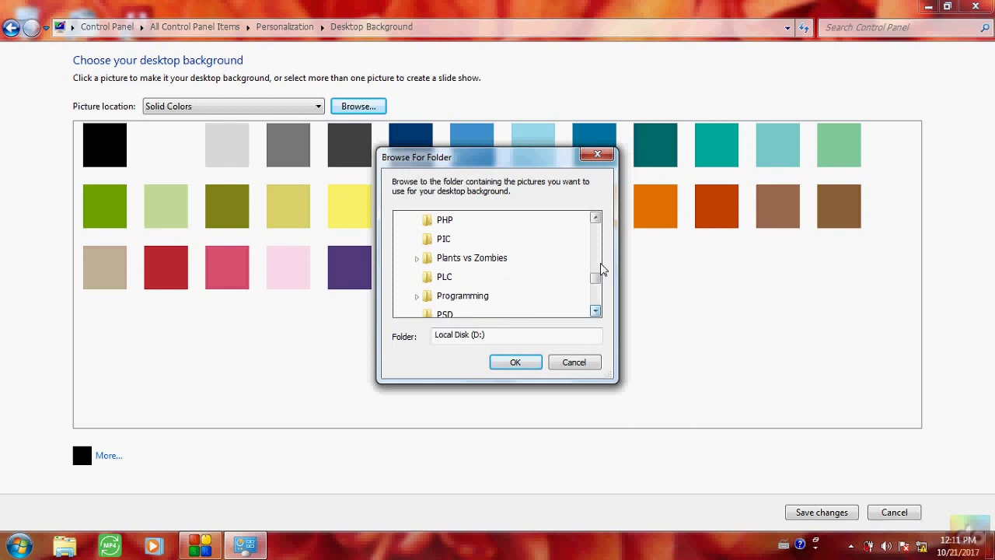
# Expand Libraries, Pictures and My Pictures in the folder tree to look for a folder of background pictures
pyautogui.click(596, 257)
pyautogui.moveTo(596, 274); pyautogui.dragTo(608, 229)
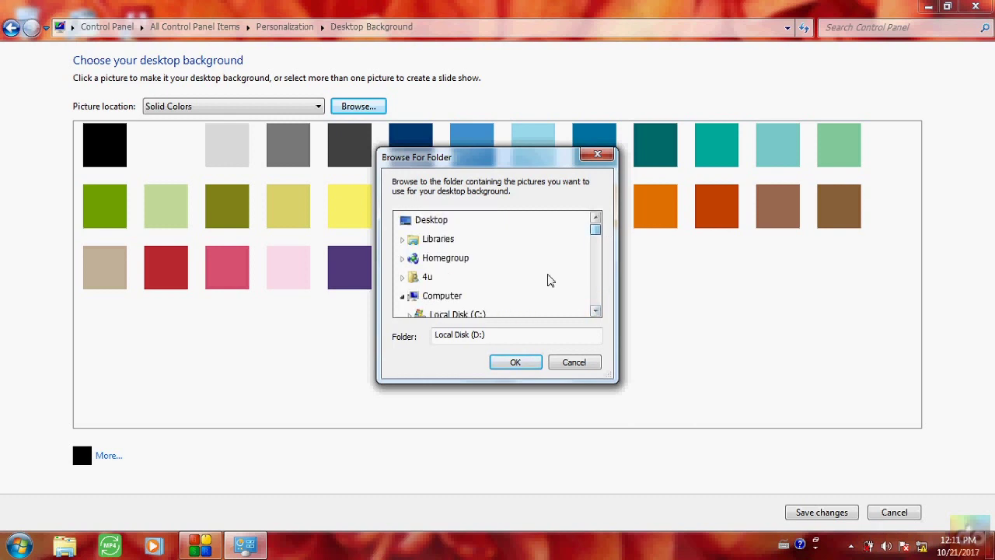
pyautogui.doubleClick(429, 241)
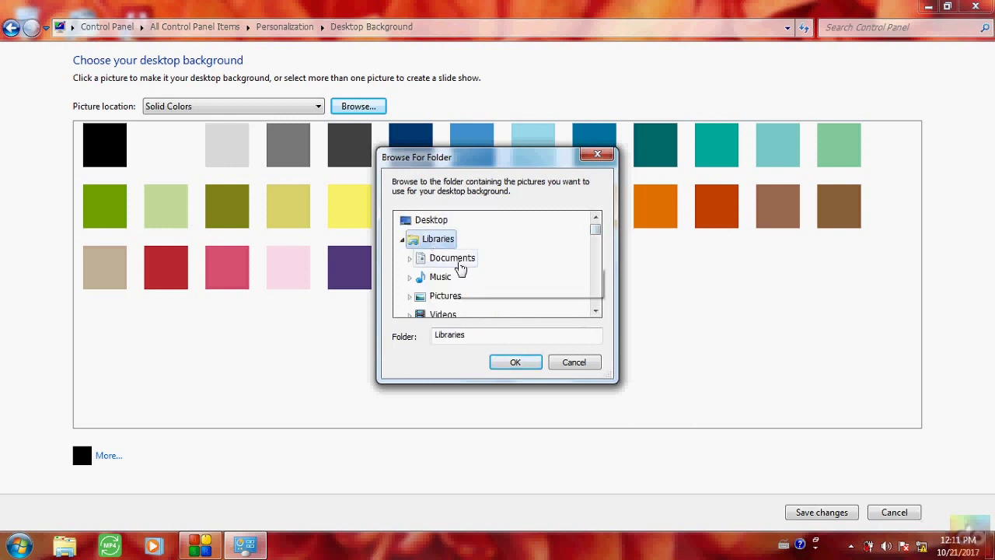
pyautogui.doubleClick(443, 297)
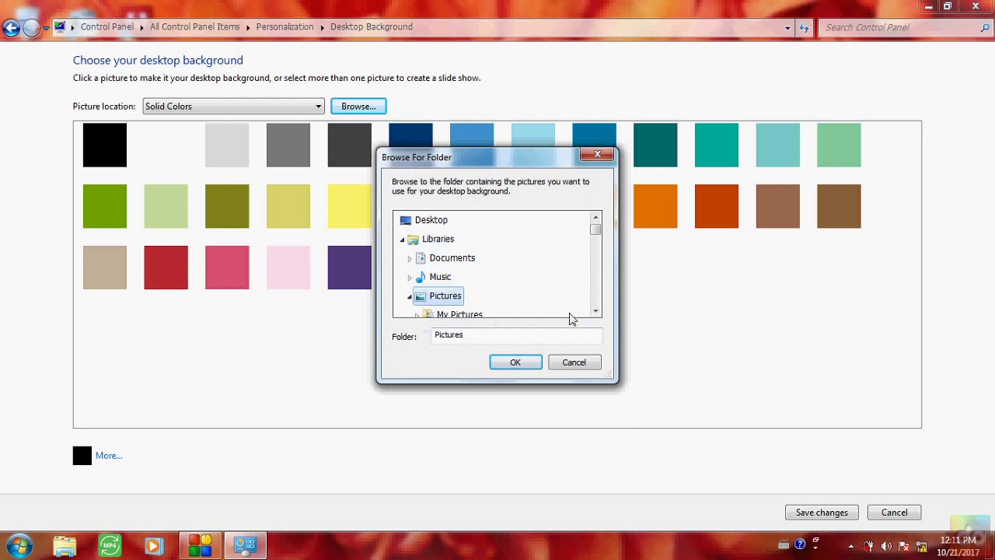
pyautogui.click(596, 311)
pyautogui.doubleClick(453, 297)
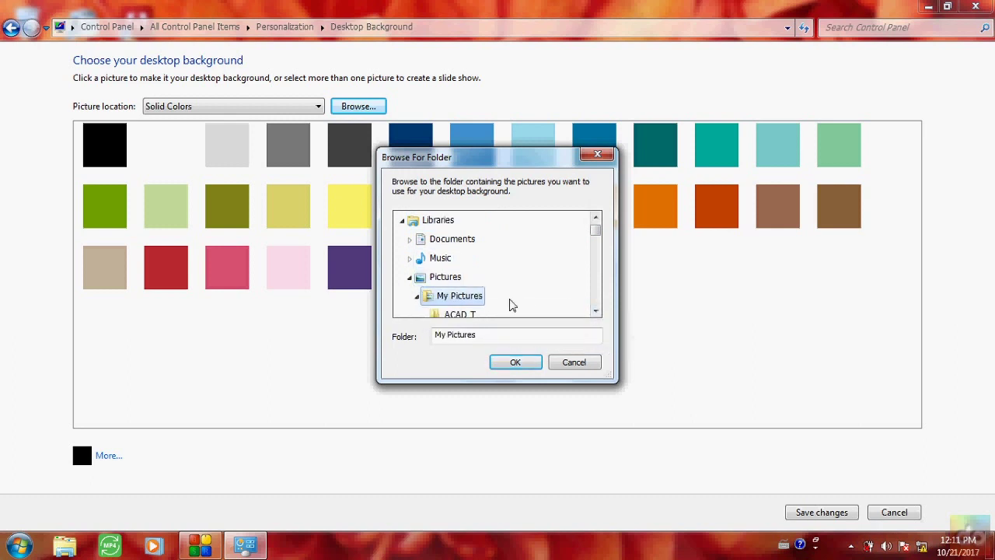
pyautogui.click(596, 312)
pyautogui.click(596, 312)
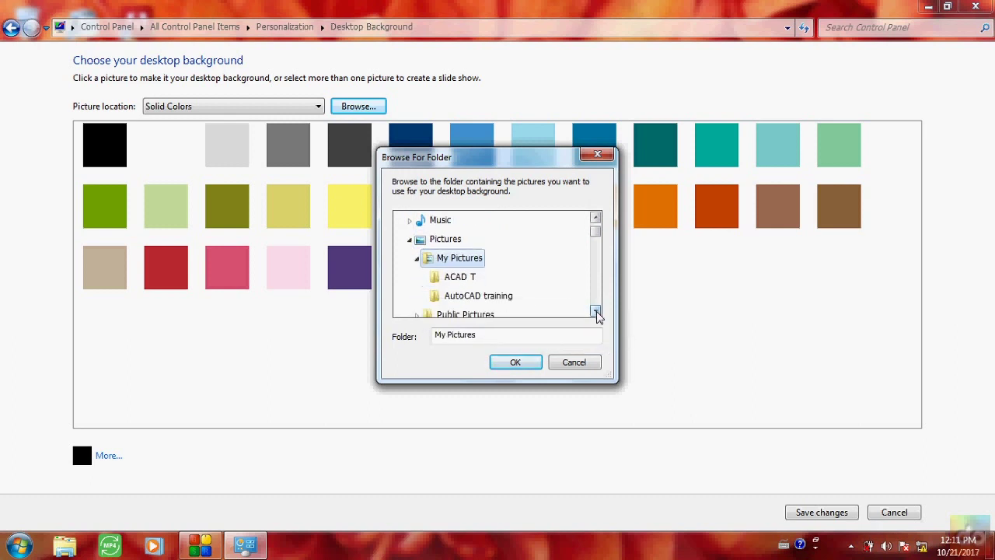
# Choose the Sample Pictures folder under Public Pictures as the picture location for the desktop background
pyautogui.click(597, 312)
pyautogui.click(451, 296)
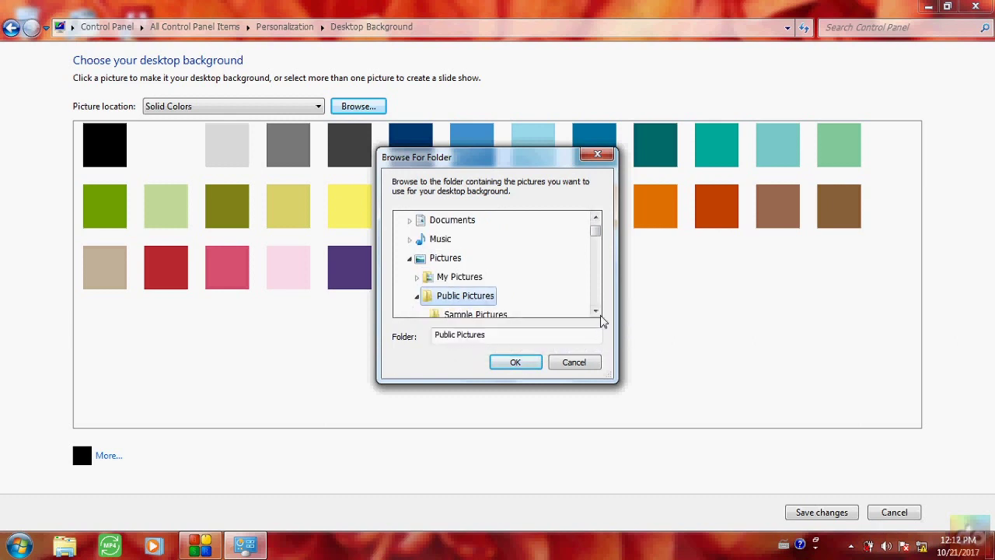
pyautogui.click(597, 312)
pyautogui.click(597, 311)
pyautogui.click(482, 280)
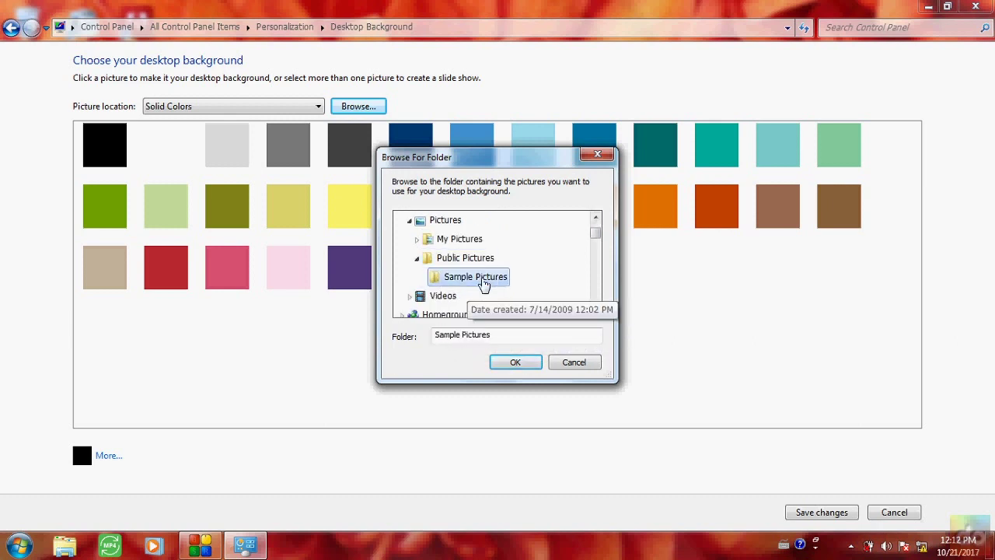
pyautogui.click(513, 366)
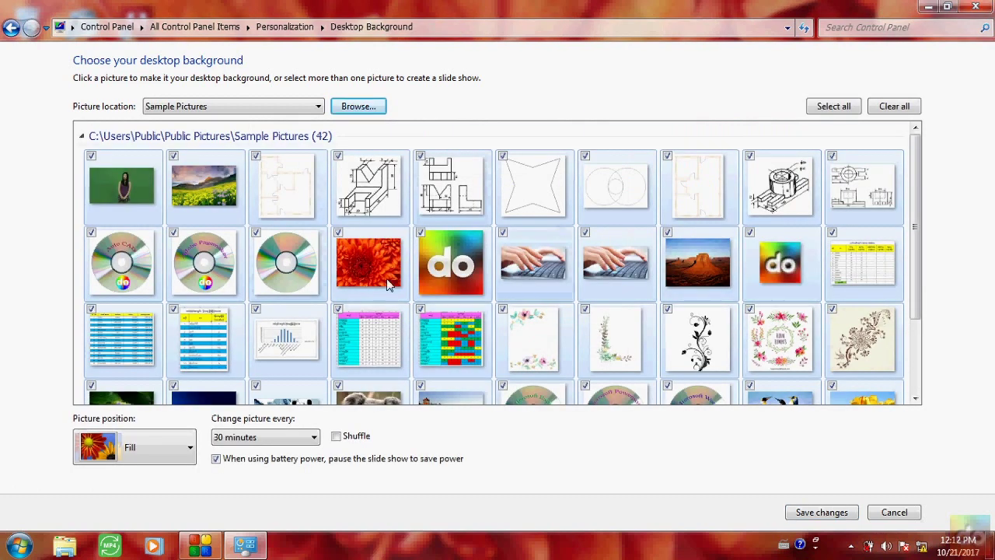
# Switch the picture location to Windows Desktop Backgrounds and view the available picture change intervals
pyautogui.click(291, 106)
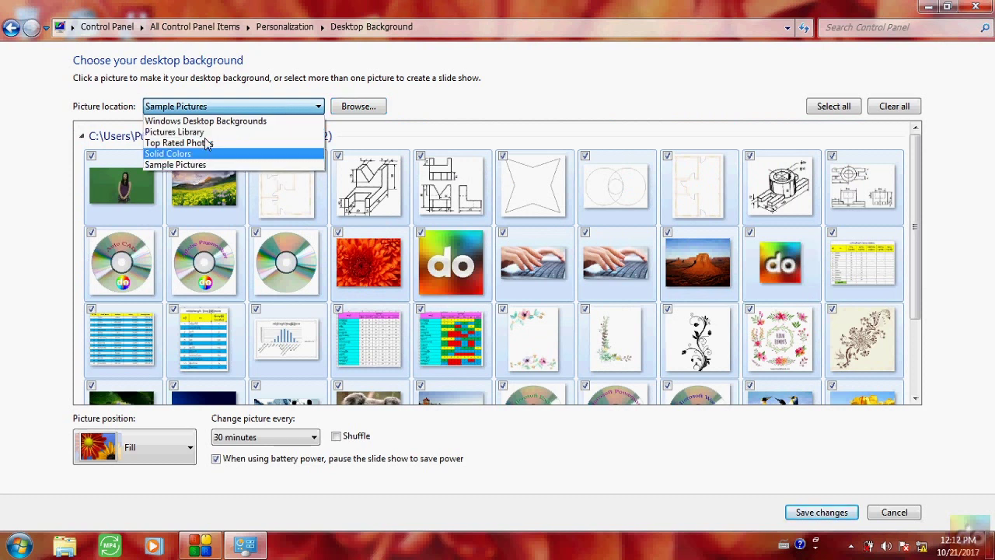
pyautogui.click(231, 122)
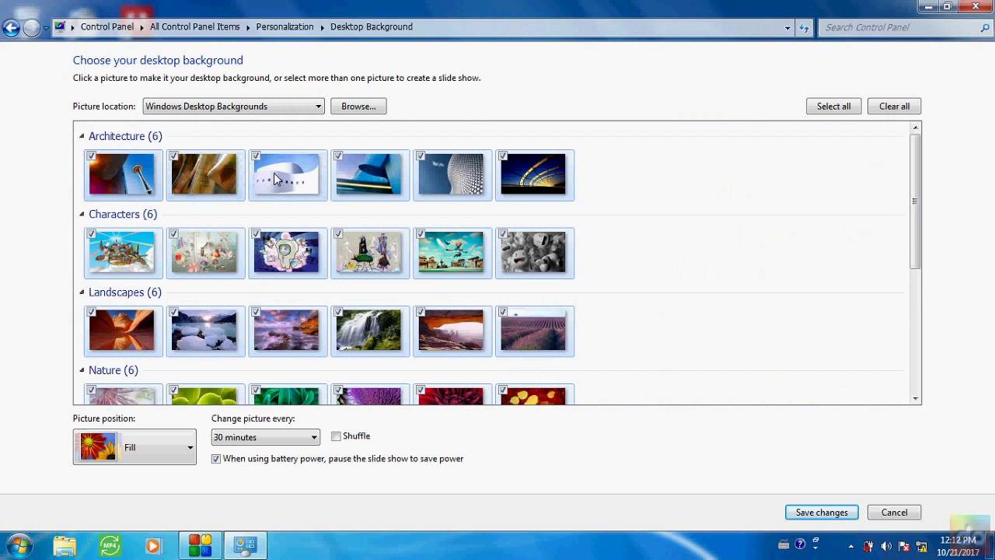
pyautogui.moveTo(505, 271)
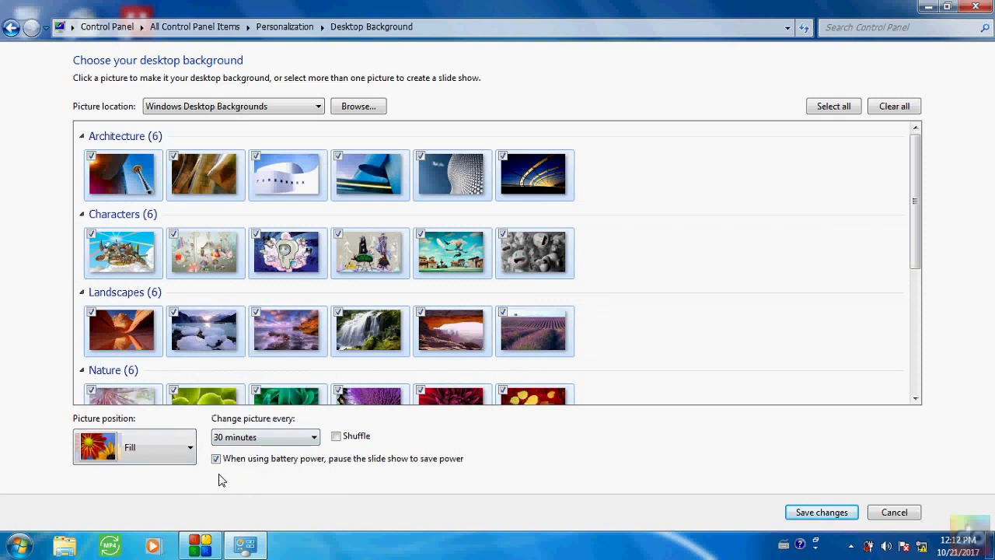
pyautogui.click(304, 441)
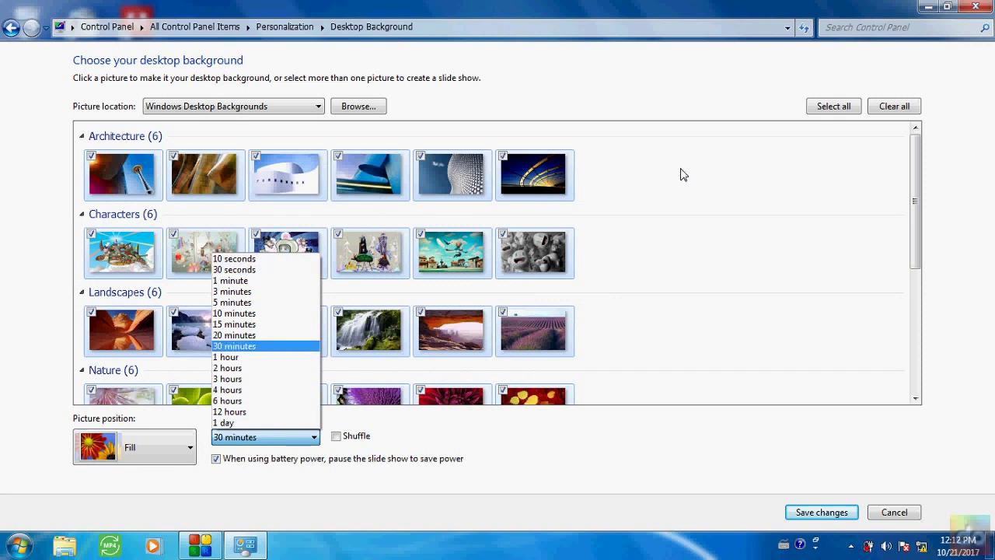
pyautogui.click(238, 133)
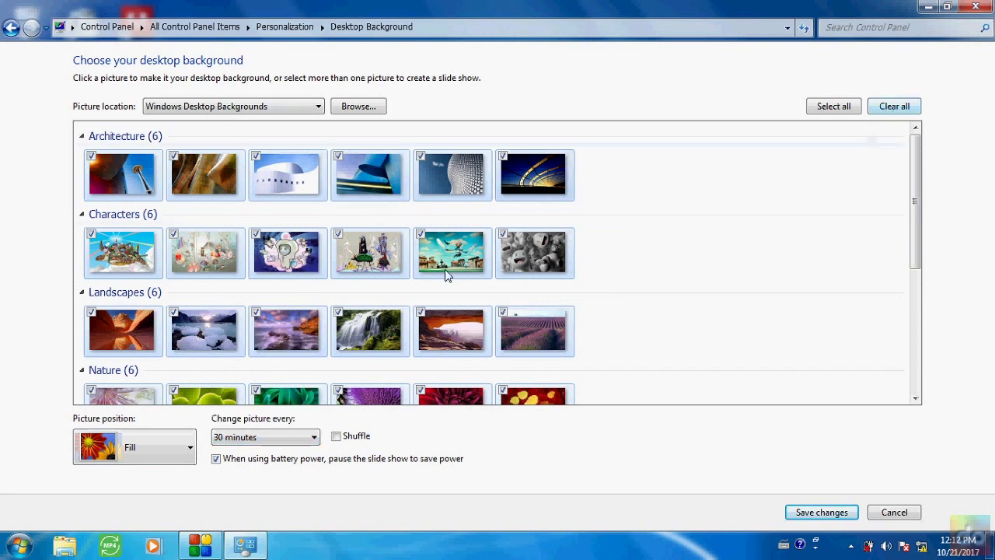
# Clear the whole picture selection and select only the first three Architecture pictures for a slide show
pyautogui.click(896, 107)
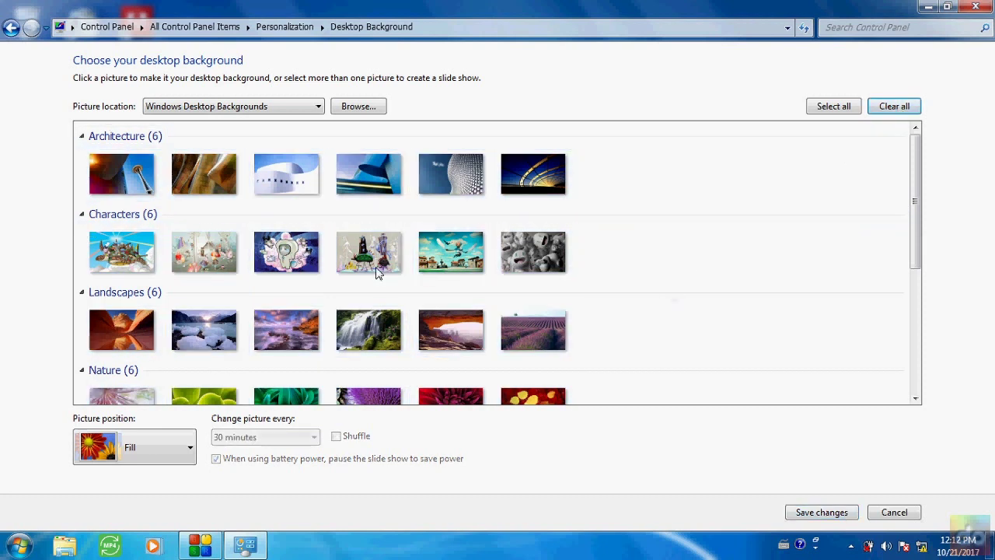
pyautogui.click(110, 170)
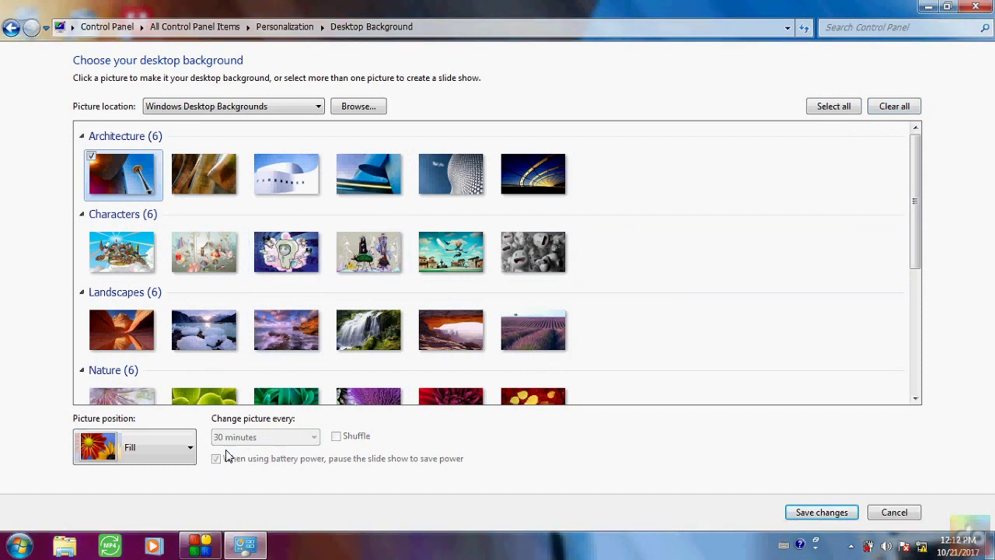
pyautogui.click(203, 184)
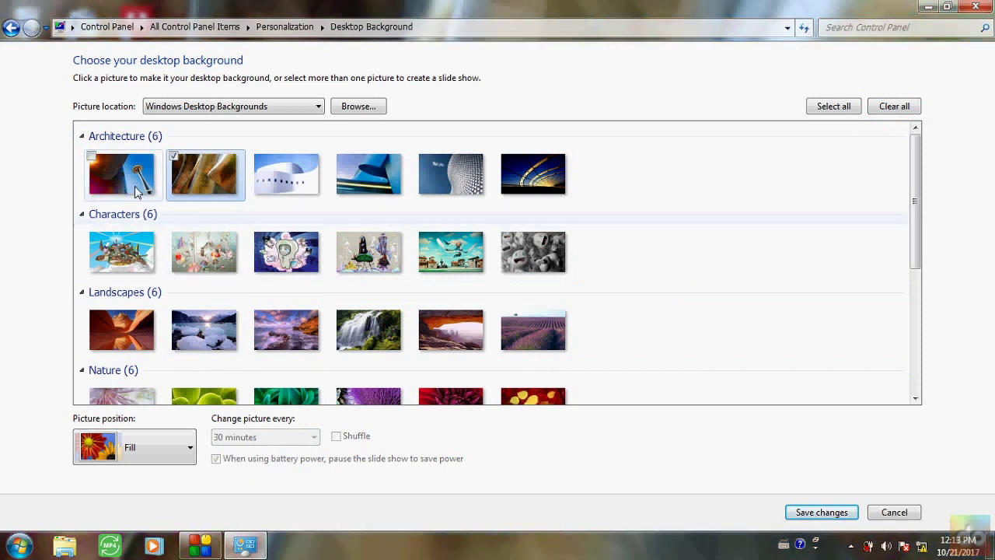
pyautogui.click(93, 157)
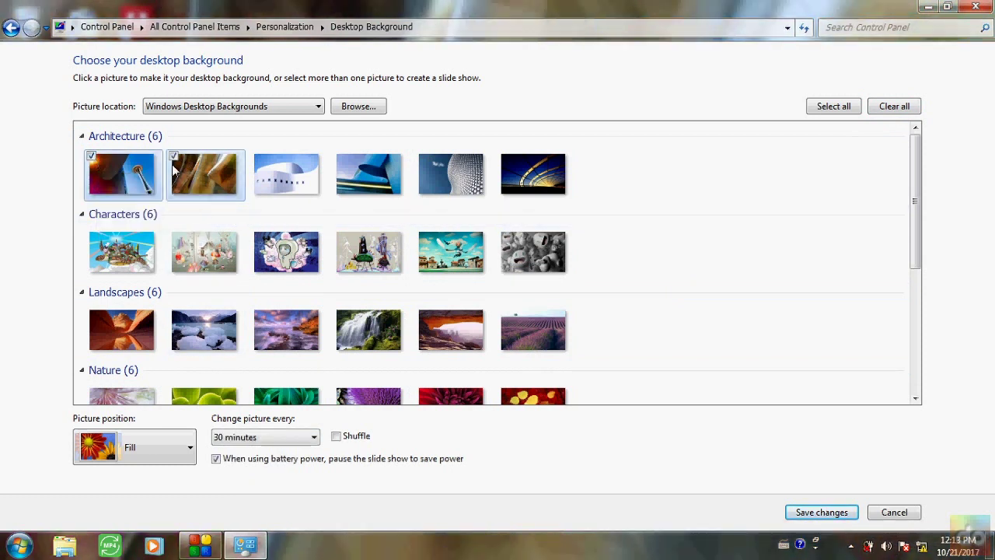
pyautogui.click(255, 155)
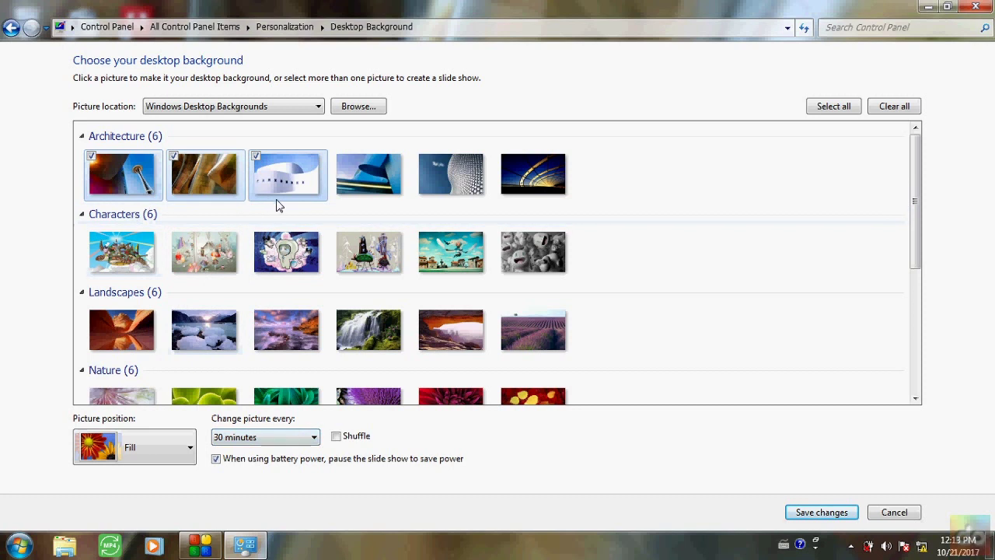
# View the choices for the slide show interval and the picture position, keeping 30 minutes and Fill
pyautogui.click(295, 437)
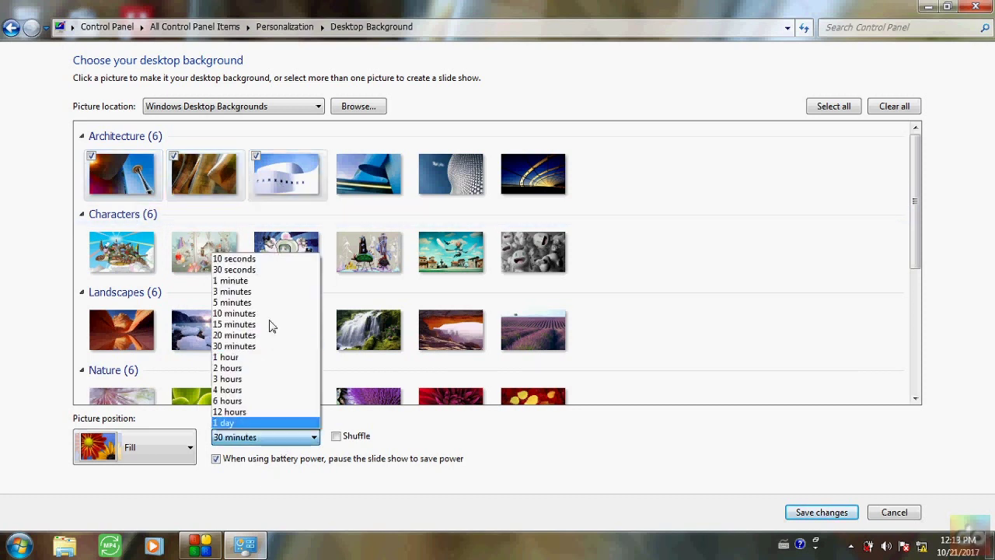
pyautogui.click(287, 441)
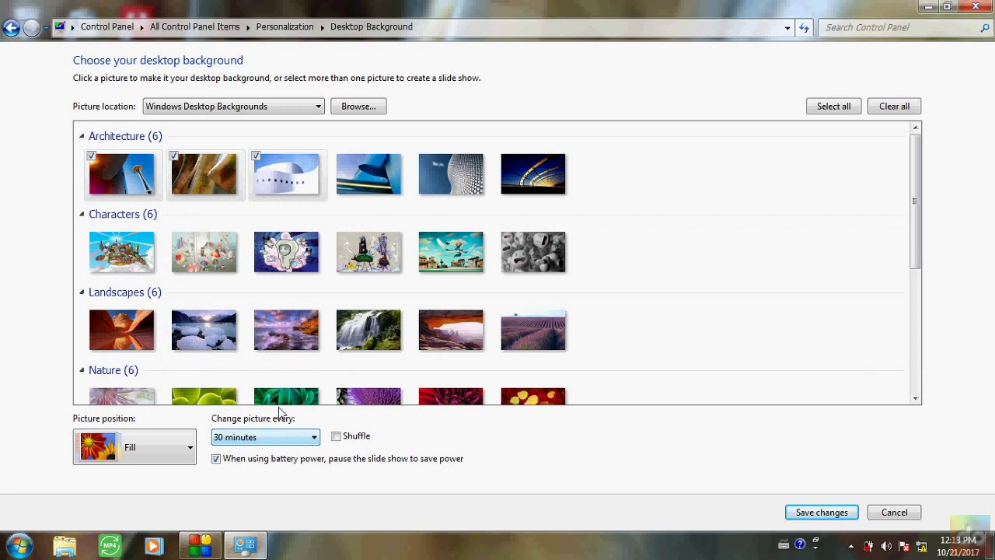
pyautogui.click(176, 457)
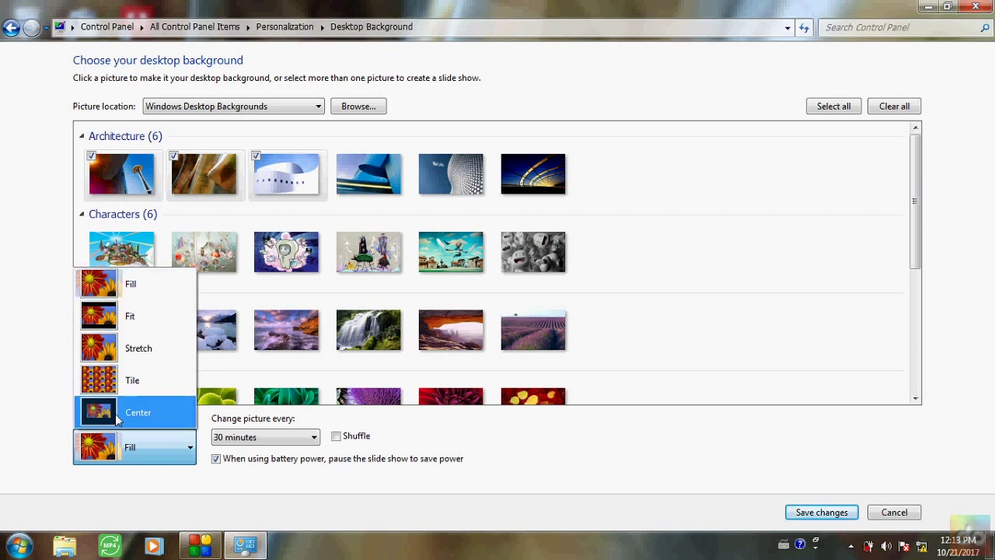
pyautogui.click(153, 457)
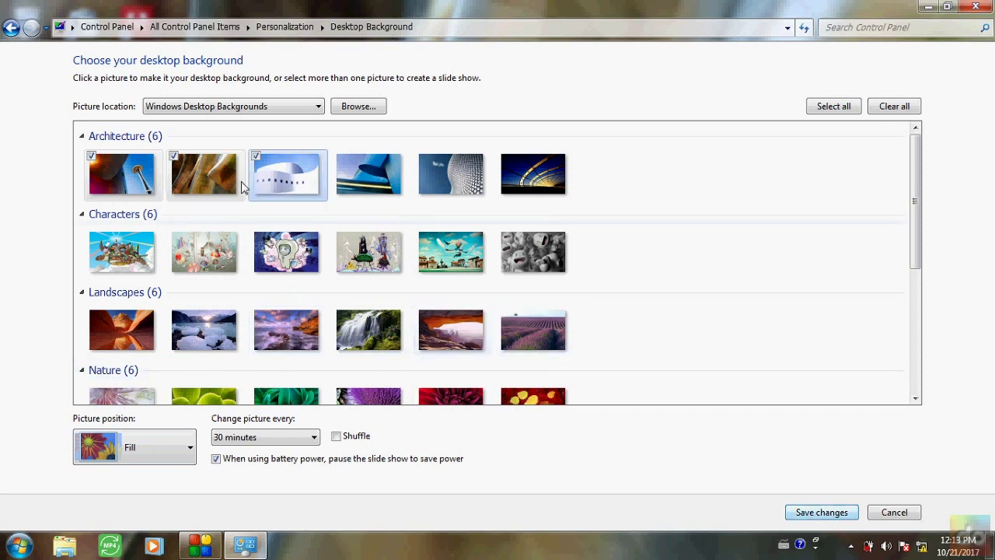
# Deselect the second and third Architecture pictures, save the first one as the desktop background and close Personalization
pyautogui.click(173, 157)
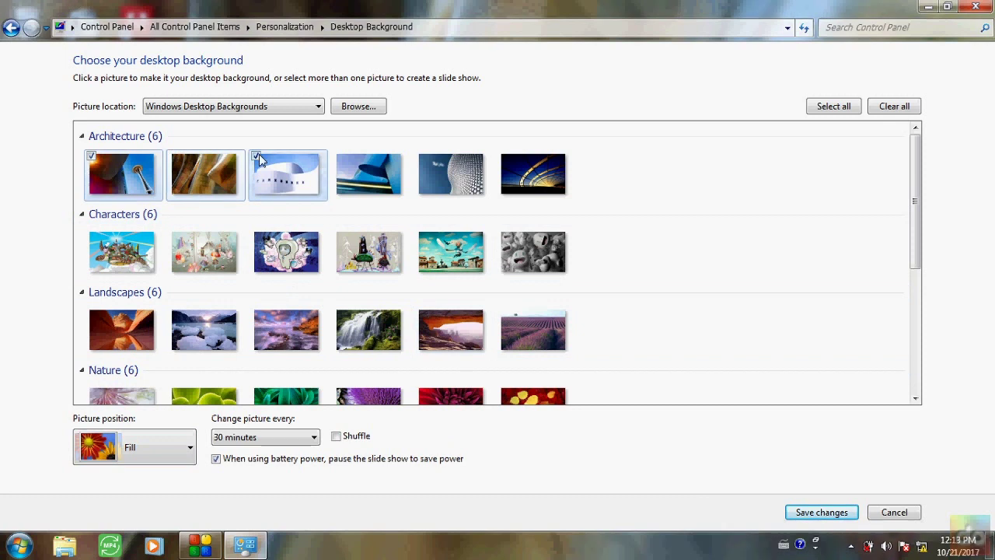
pyautogui.click(256, 156)
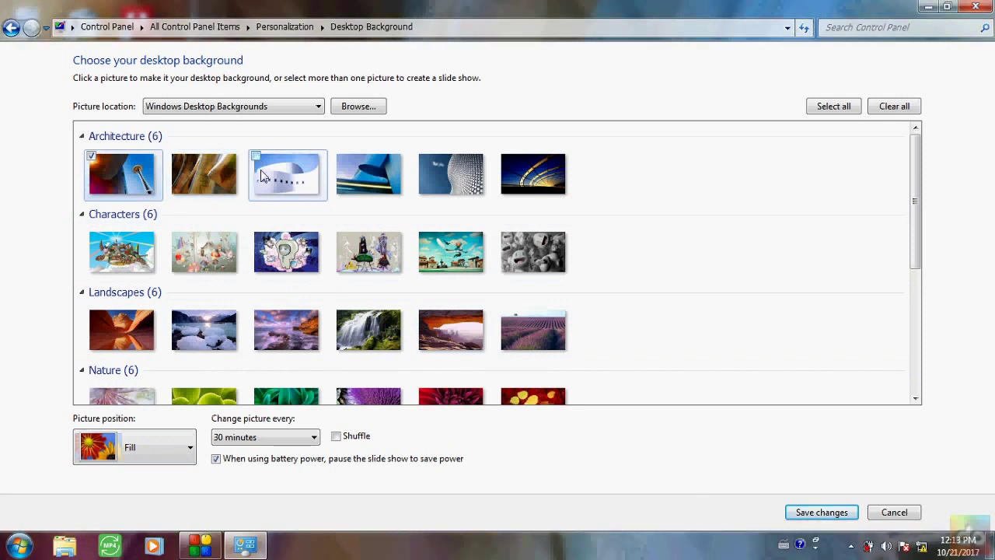
pyautogui.click(798, 515)
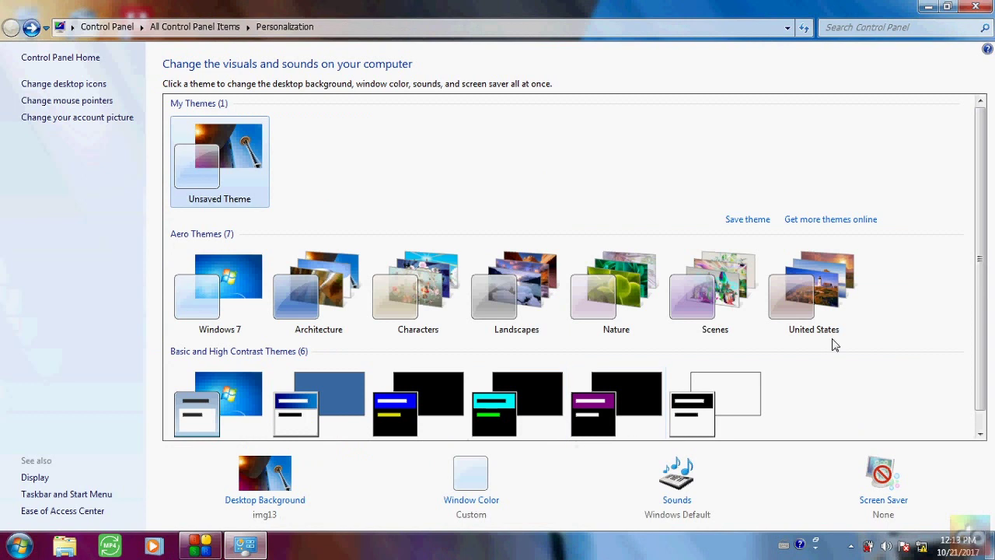
pyautogui.click(976, 8)
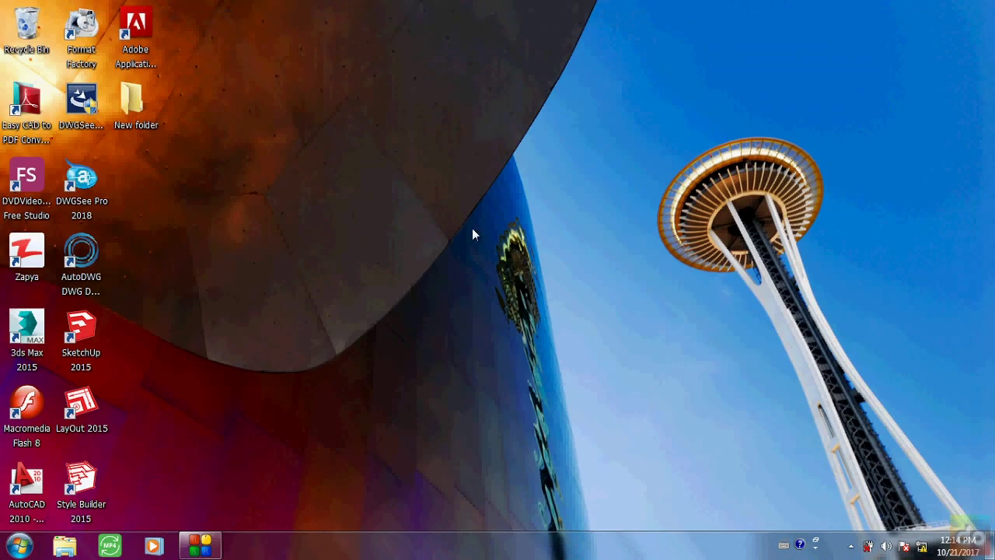
# Reopen the Desktop Background settings through the desktop's Personalize option
pyautogui.rightClick(542, 238)
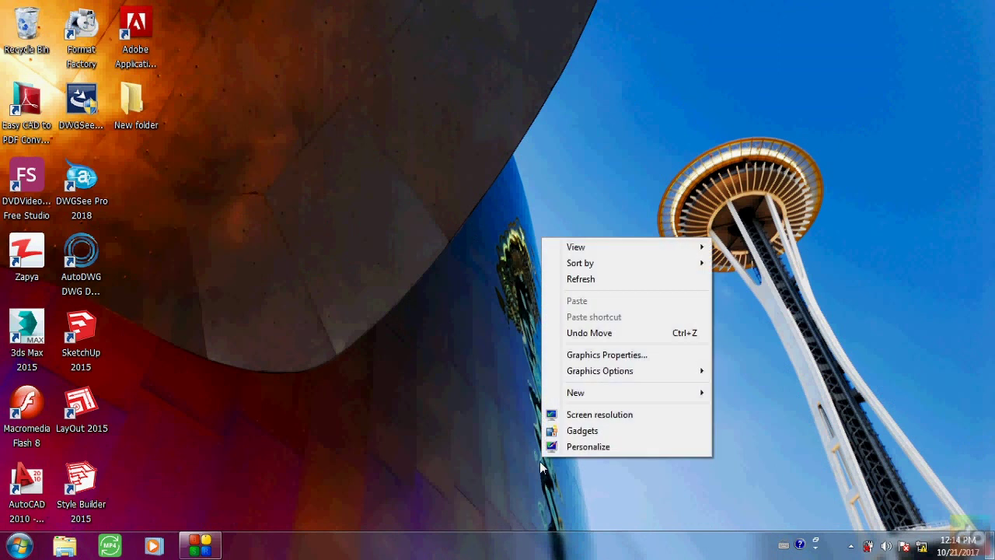
pyautogui.click(585, 448)
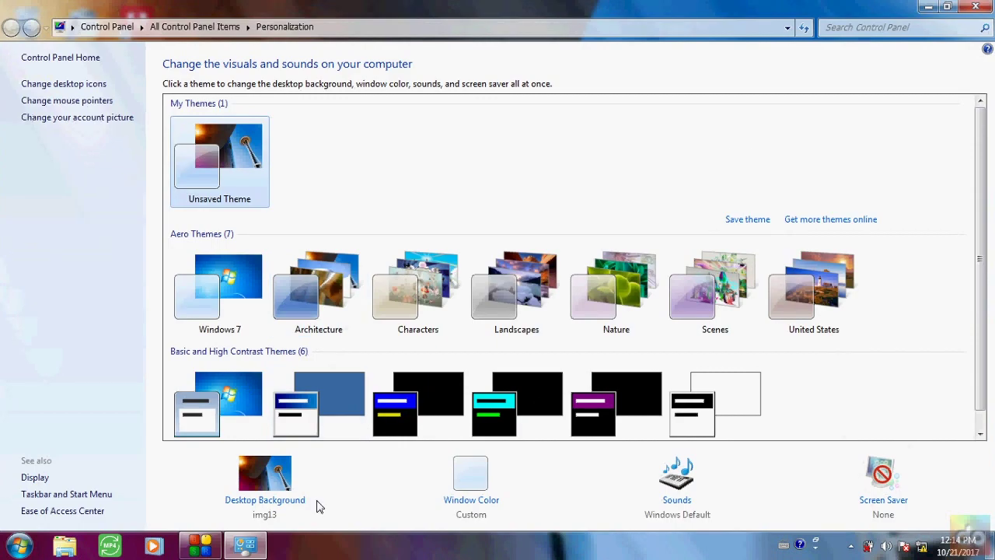
pyautogui.click(264, 486)
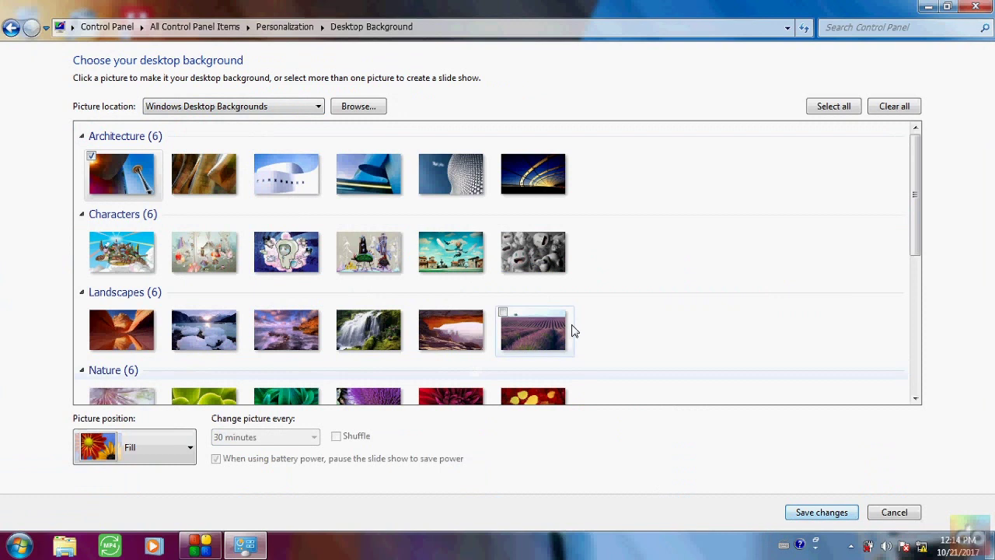
# Set the waterfall picture from Landscapes as the desktop background, save the change and close Personalization
pyautogui.moveTo(914, 238)
pyautogui.mouseDown()
pyautogui.moveTo(921, 394)
pyautogui.moveTo(918, 253)
pyautogui.mouseUp()
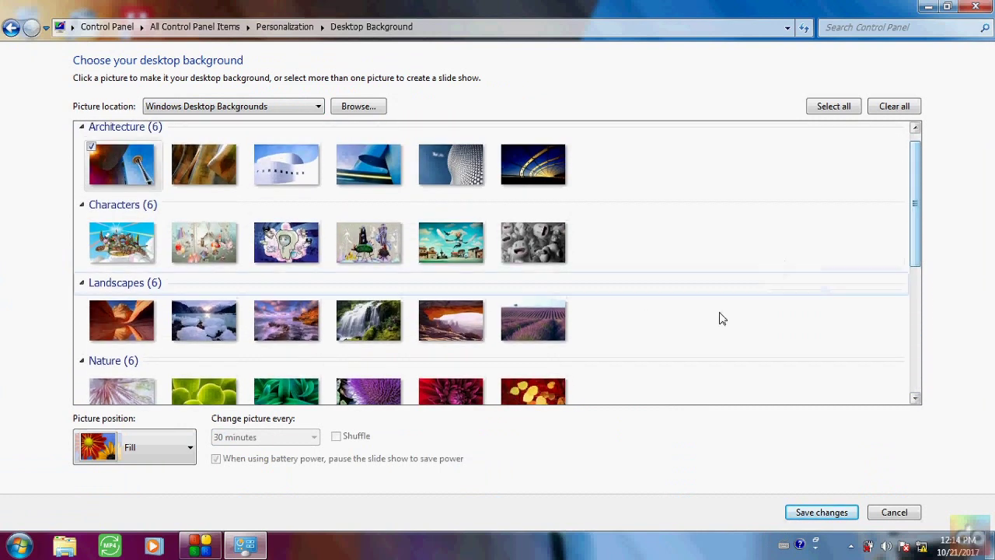
pyautogui.click(381, 330)
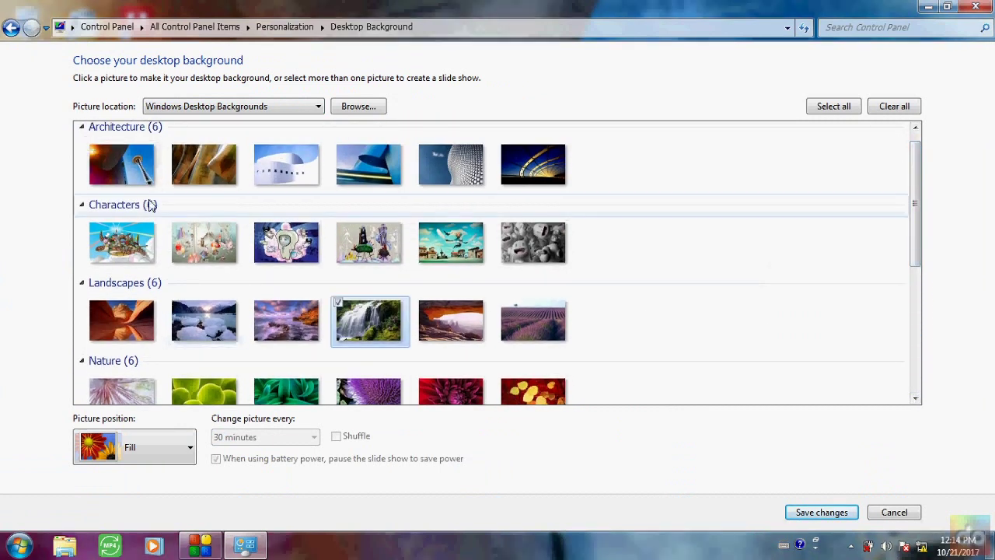
pyautogui.click(824, 516)
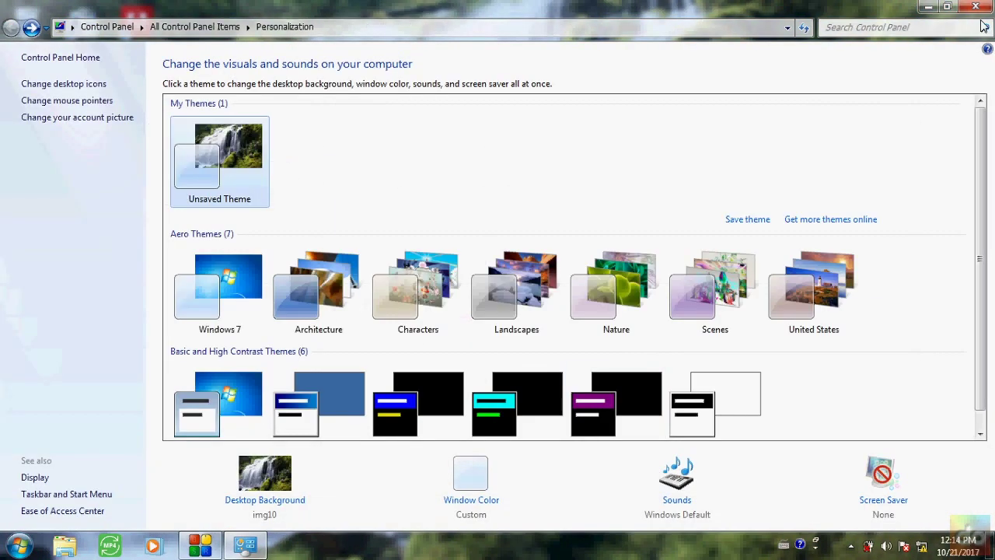
pyautogui.click(976, 6)
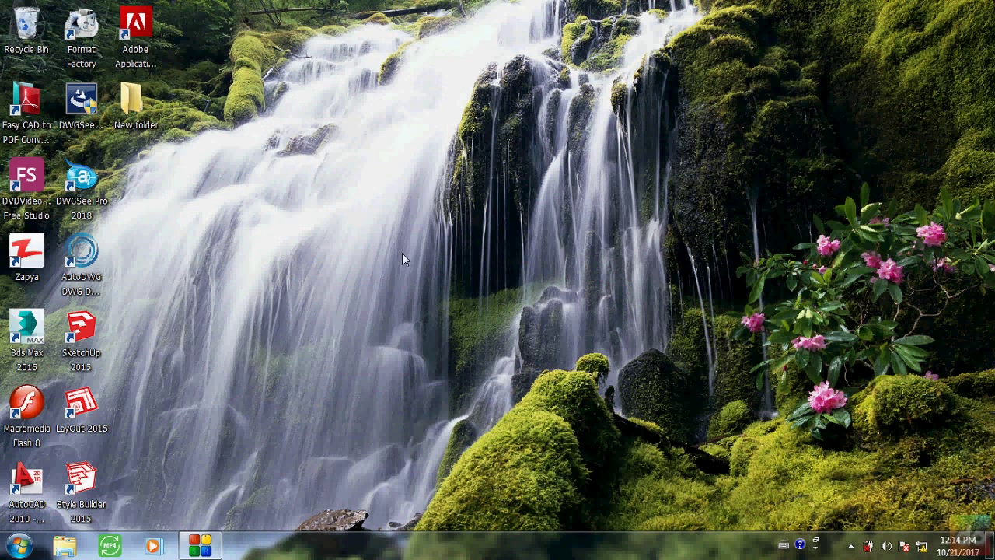